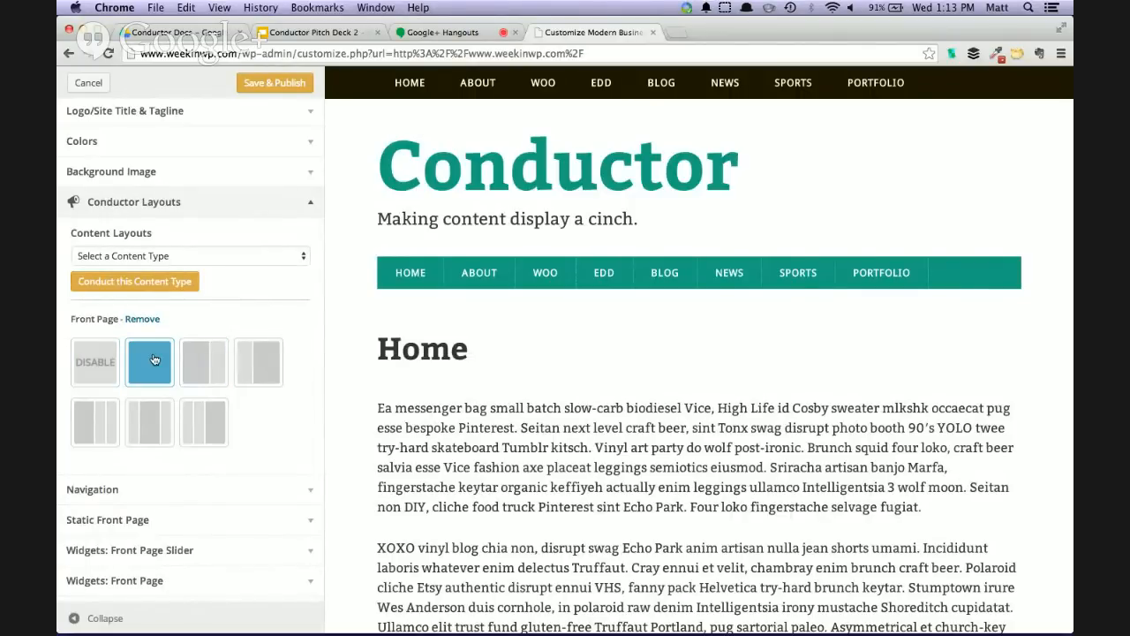
Try the Conductor column layouts for the Front Page and settle on the single full-width column
left_click(154, 359)
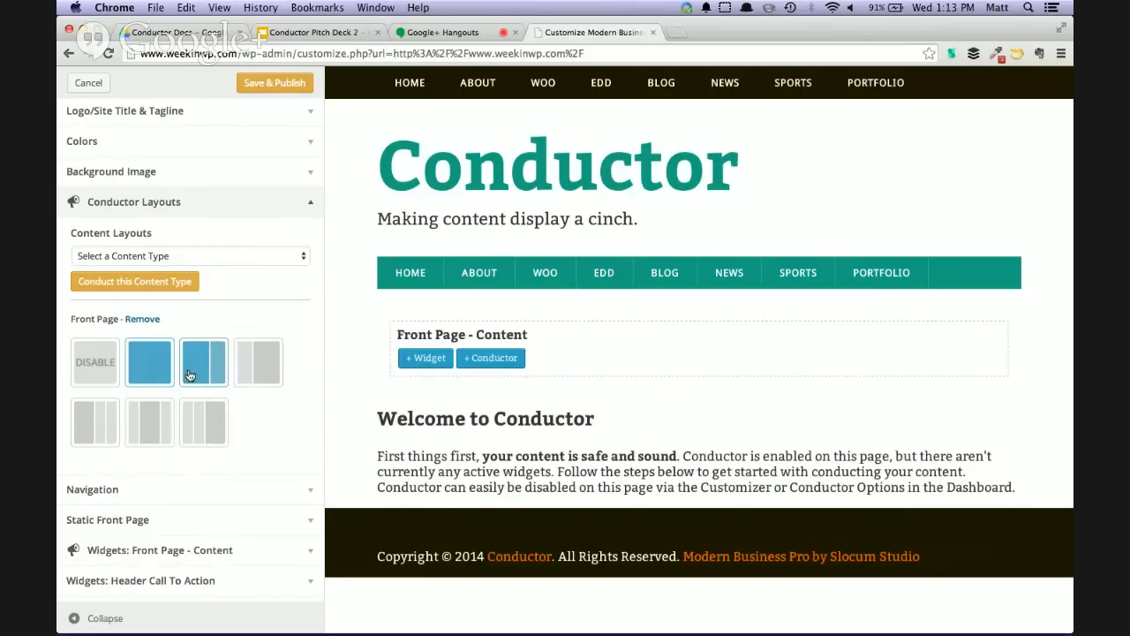
left_click(201, 371)
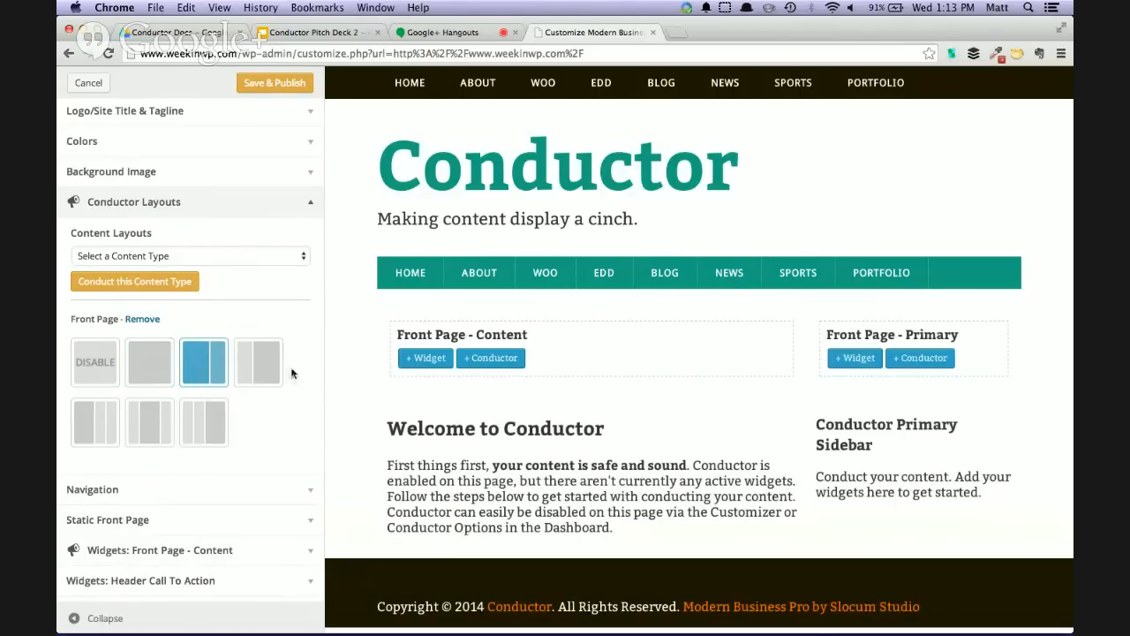
left_click(279, 374)
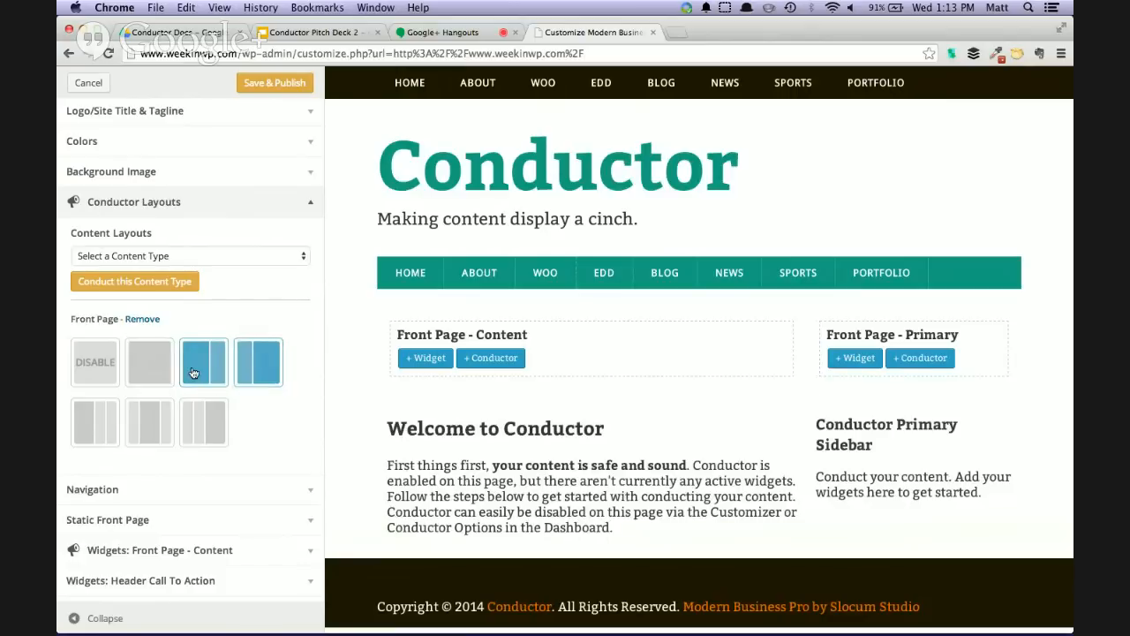
left_click(153, 370)
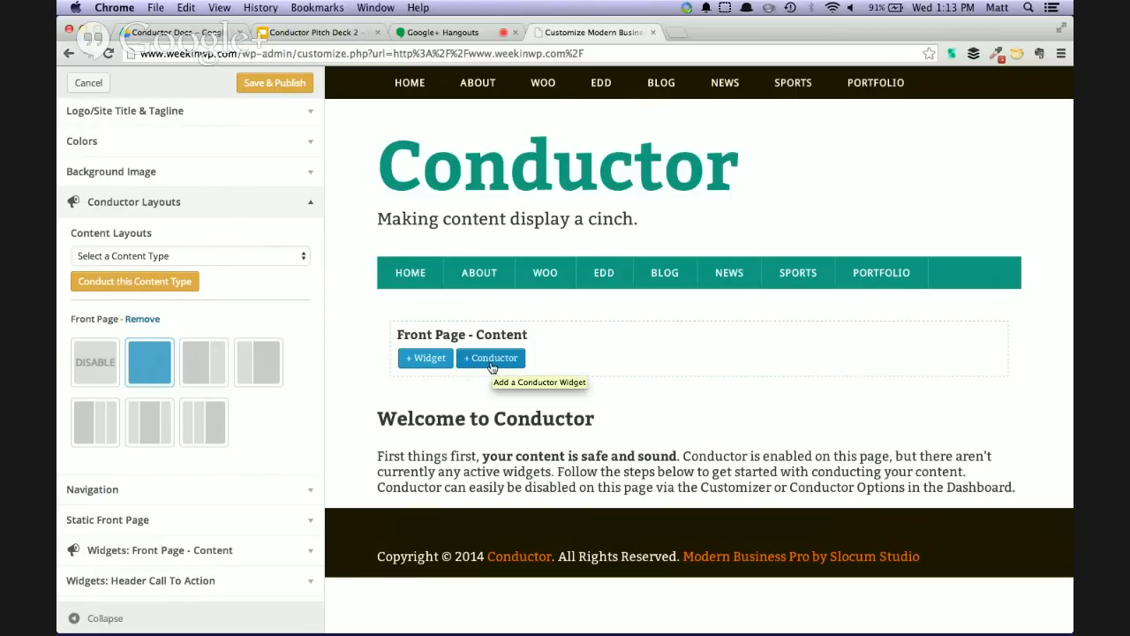
Add a Conductor widget titled "We love content" to the Front Page content area and set it to display many posts
left_click(492, 363)
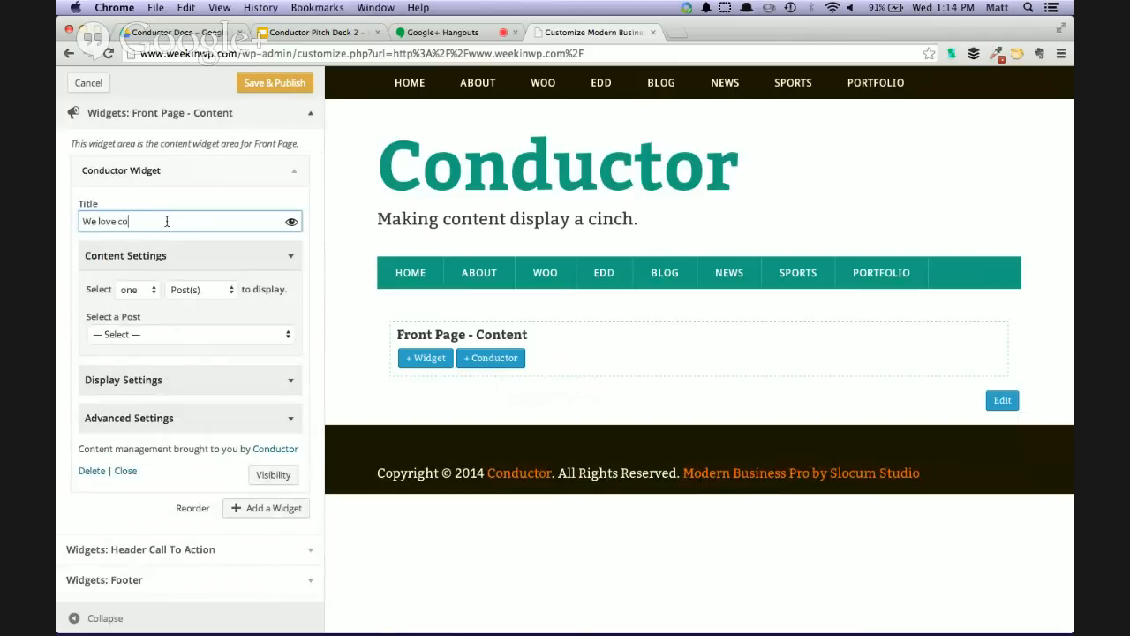
left_click(142, 292)
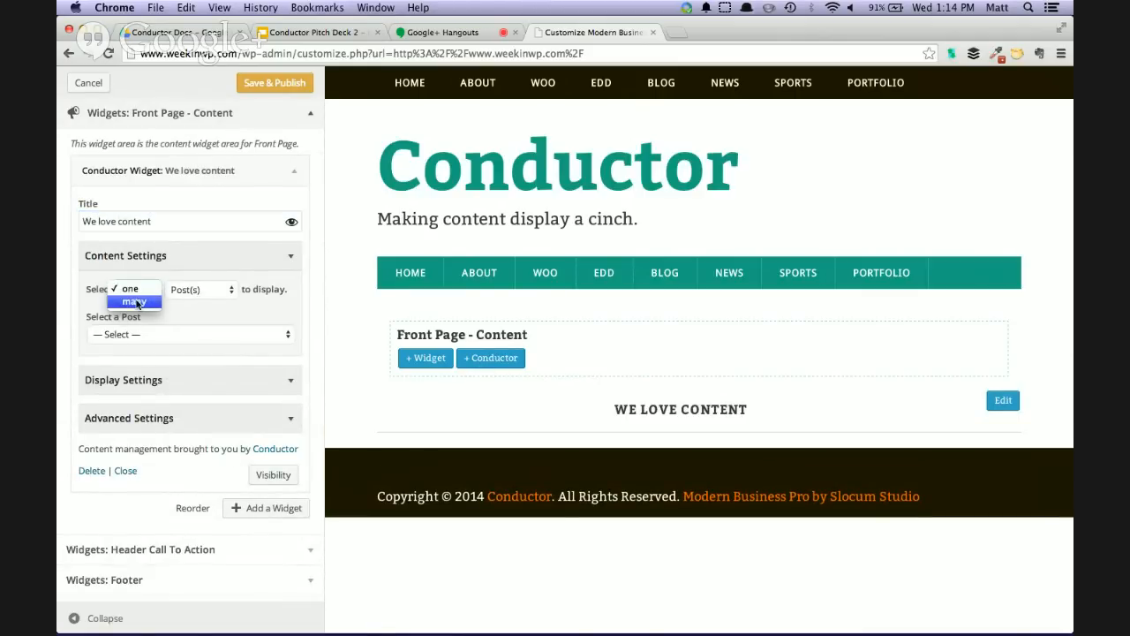
left_click(201, 289)
left_click(201, 289)
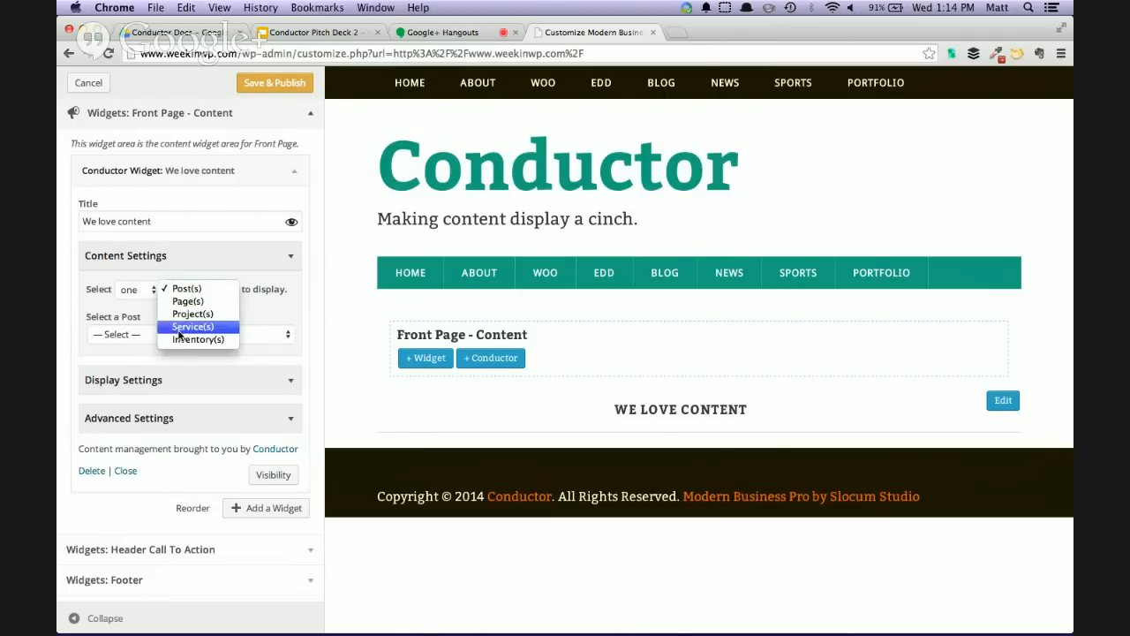
left_click(129, 293)
left_click(129, 293)
left_click(216, 302)
left_click(205, 289)
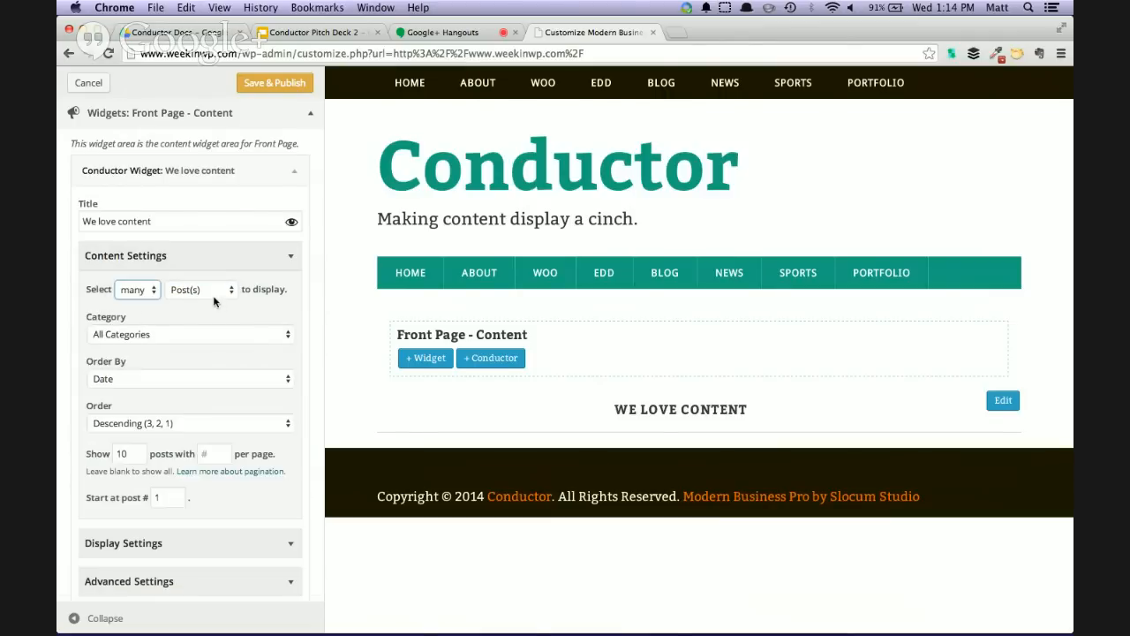
left_click(205, 285)
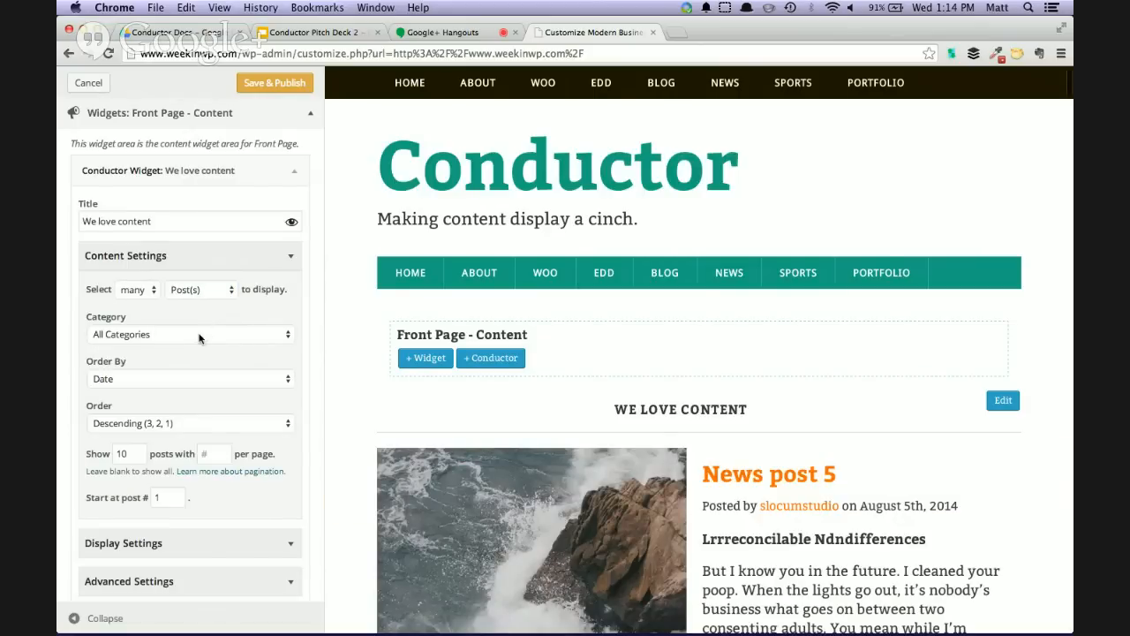
Limit the Conductor widget to showing 3 posts and check the page preview
scroll(371, 366, "down", 15)
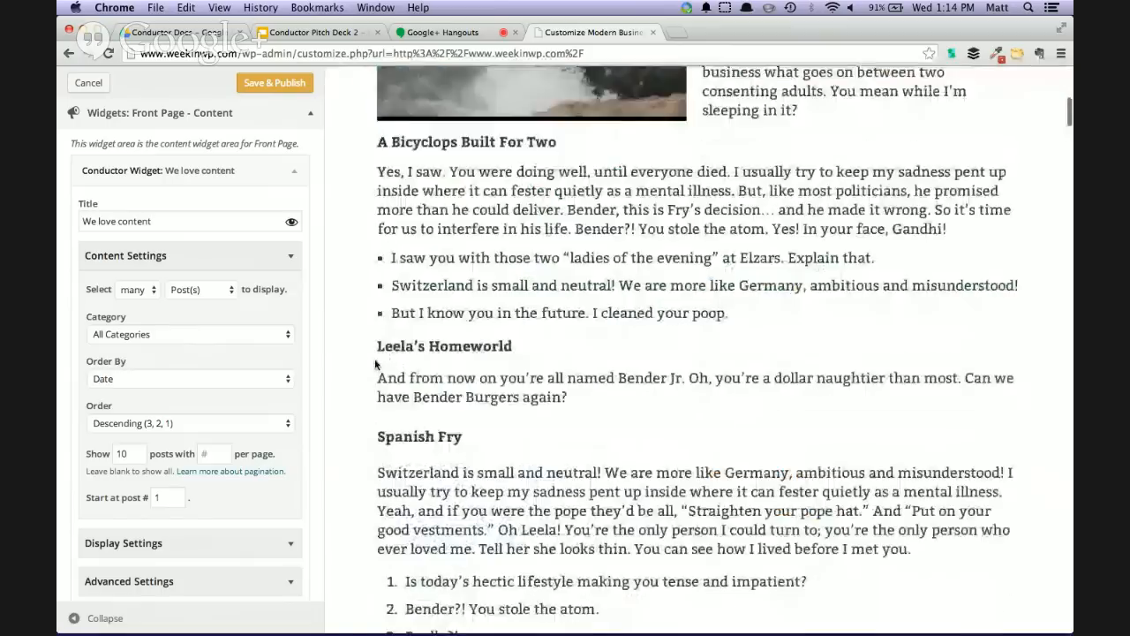
scroll(389, 364, "down", 19)
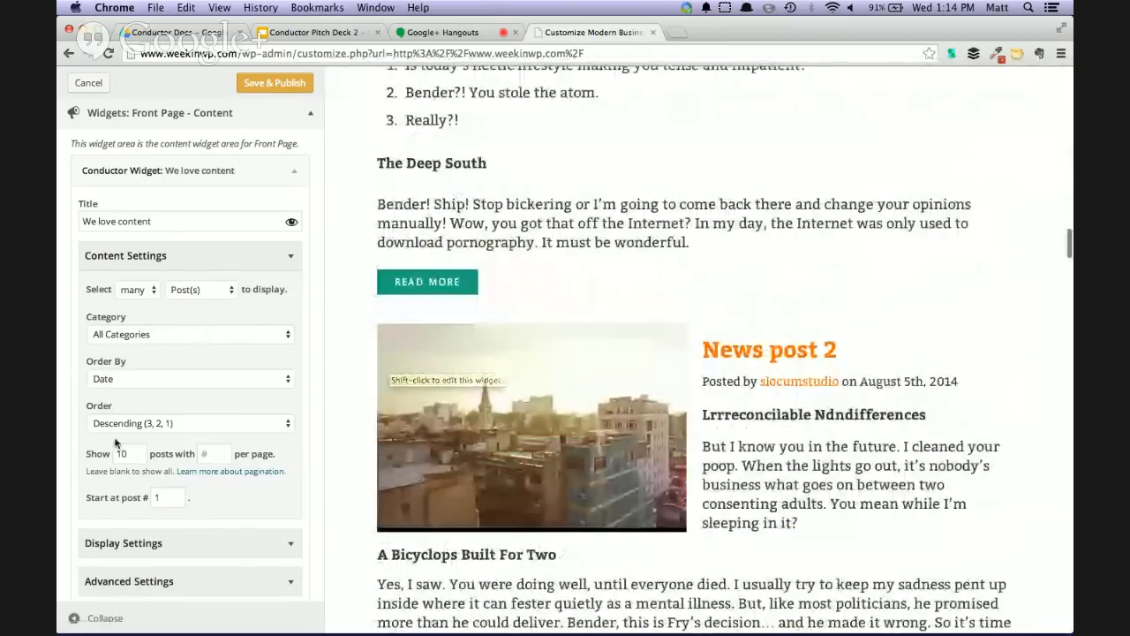
scroll(612, 430, "up", 15)
scroll(612, 430, "up", 20)
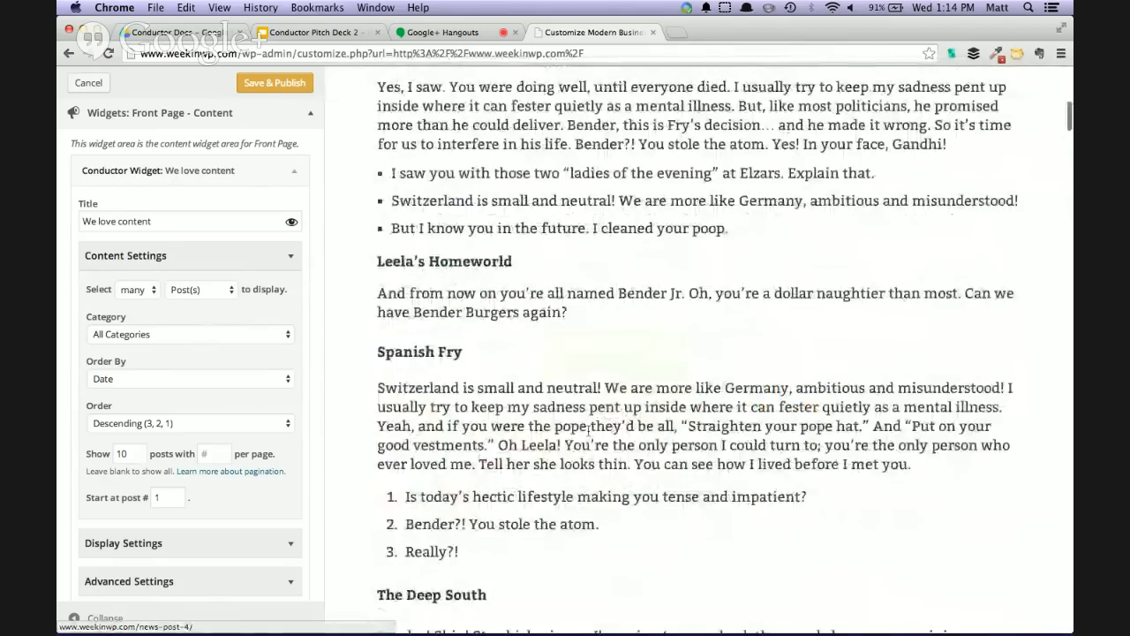
scroll(486, 425, "up", 1)
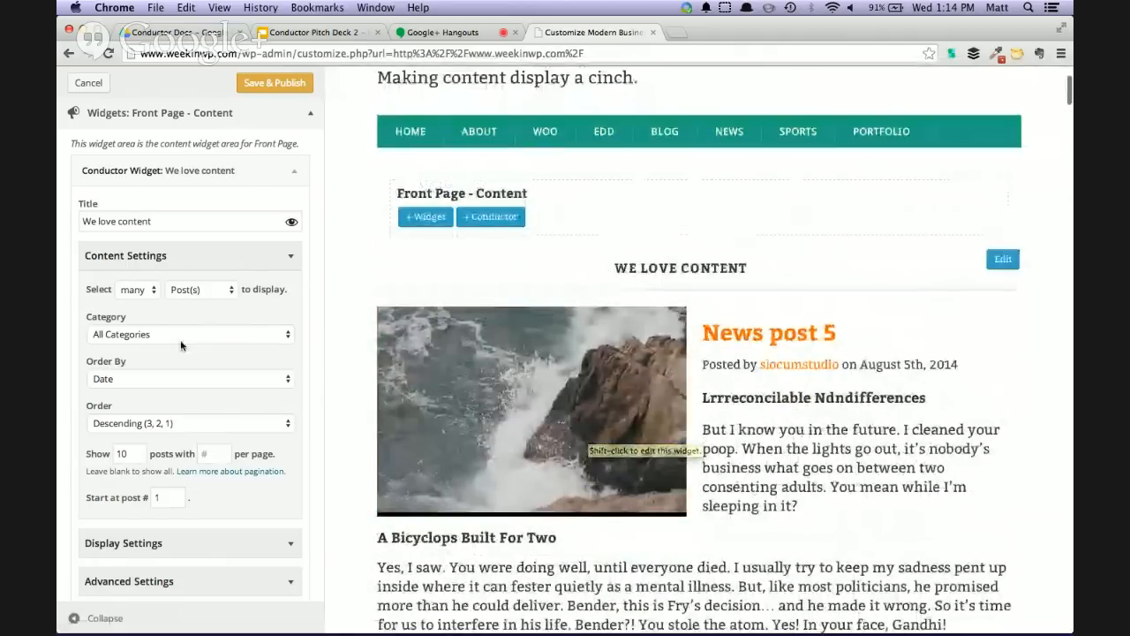
left_click(125, 453)
type("4")
double_click(126, 453)
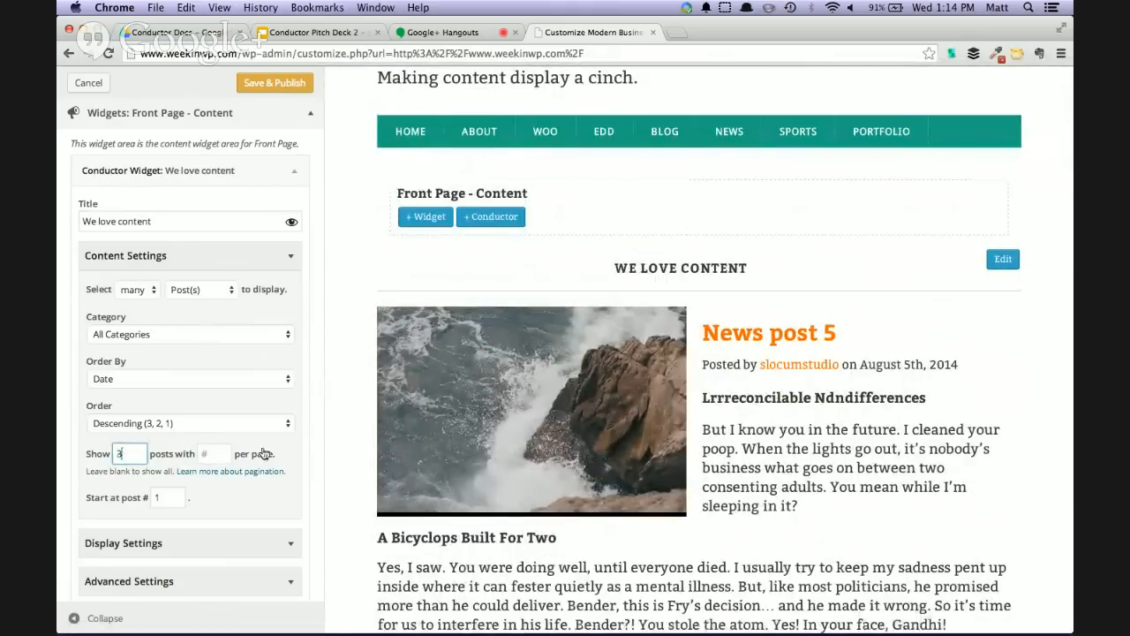
scroll(578, 408, "down", 3)
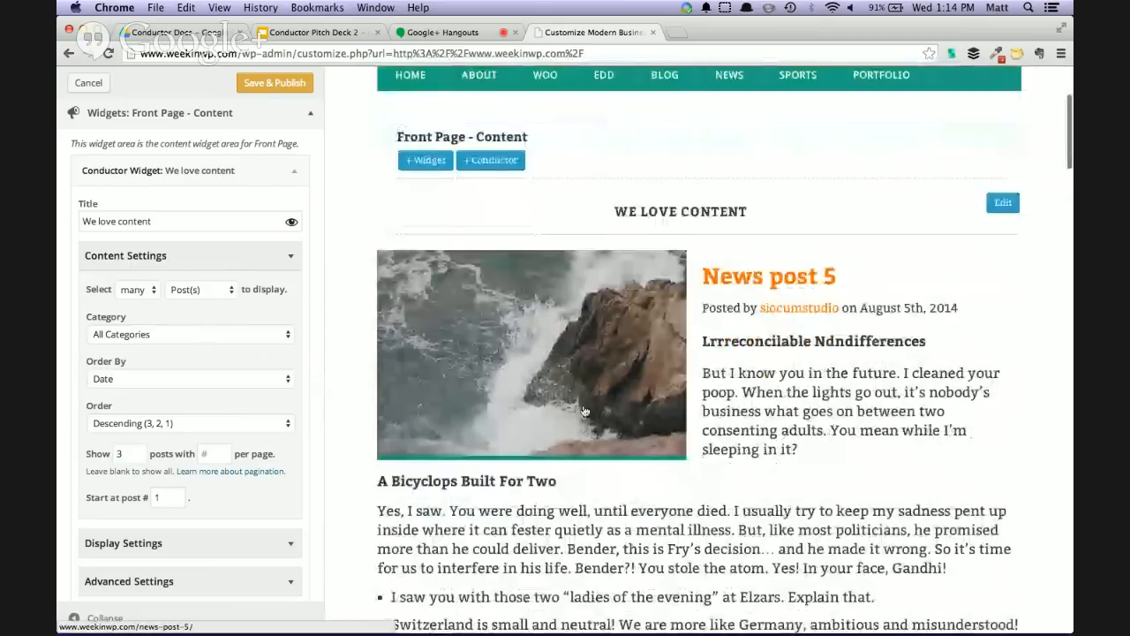
scroll(583, 404, "down", 10)
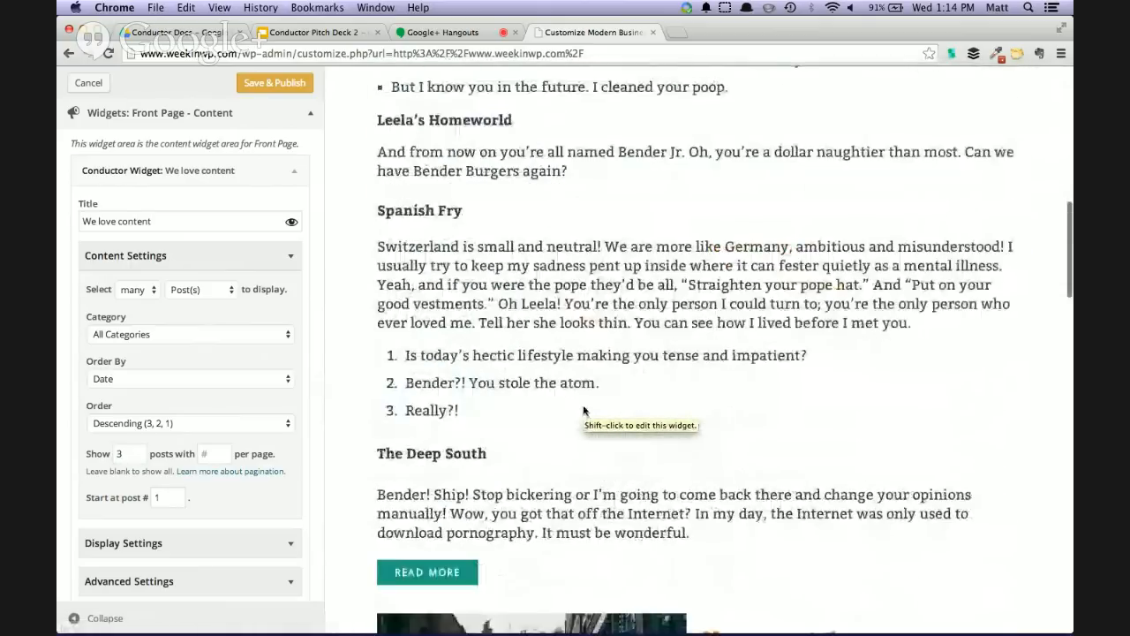
scroll(195, 351, "up", 4)
Examine the widget's category, order-by and posts-per-page options in Content Settings
scroll(208, 428, "down", 3)
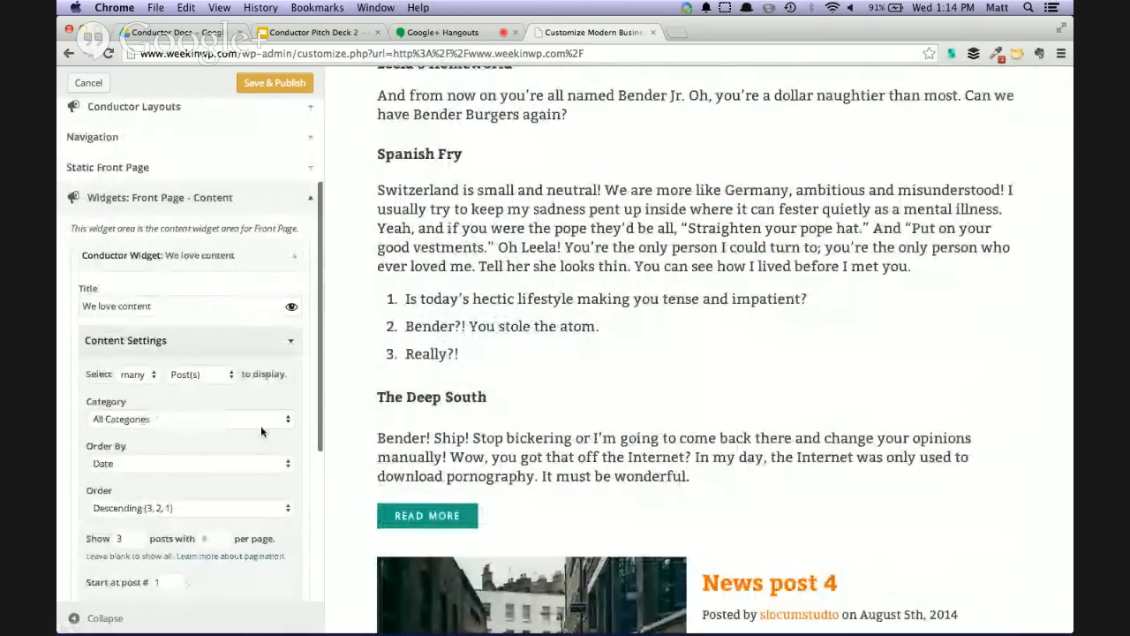
left_click(221, 419)
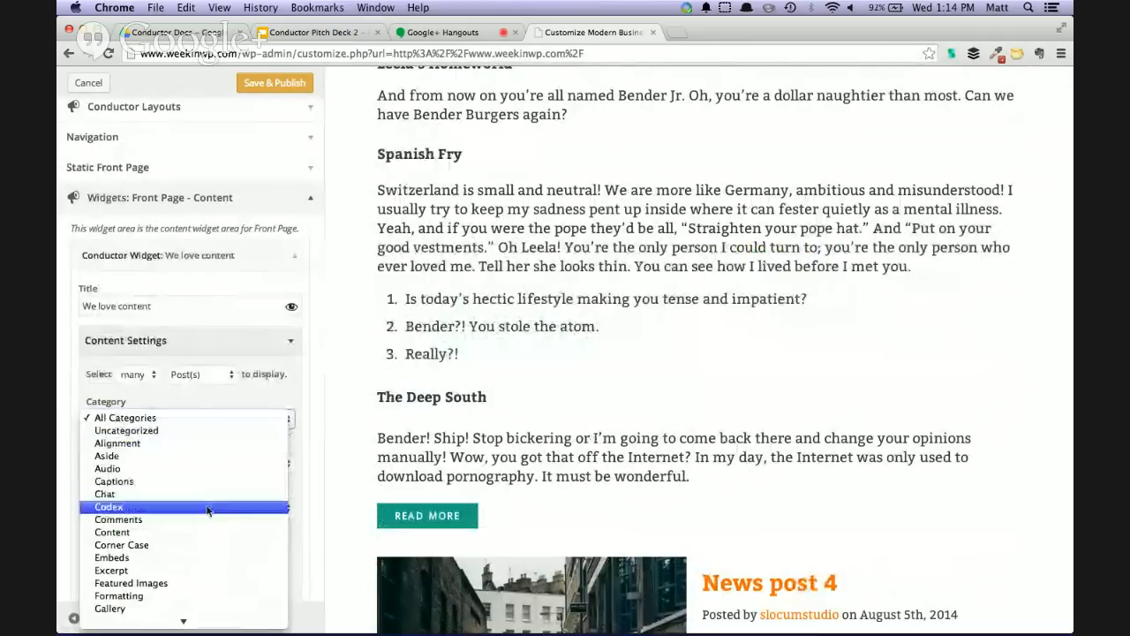
key("Escape")
left_click(167, 465)
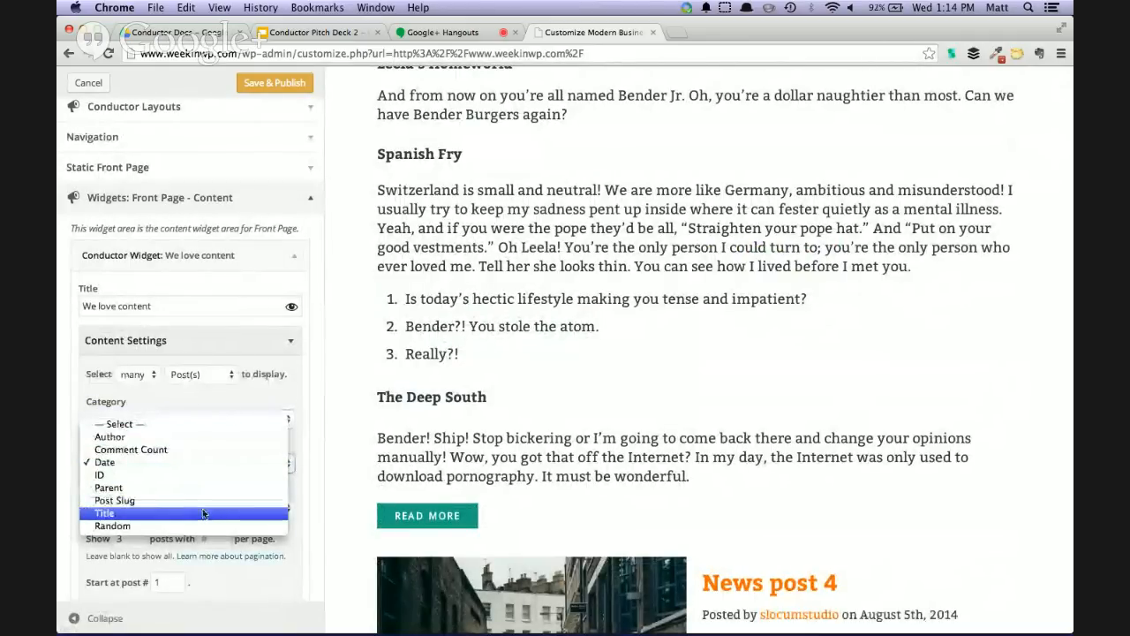
key("Escape")
left_click(220, 490)
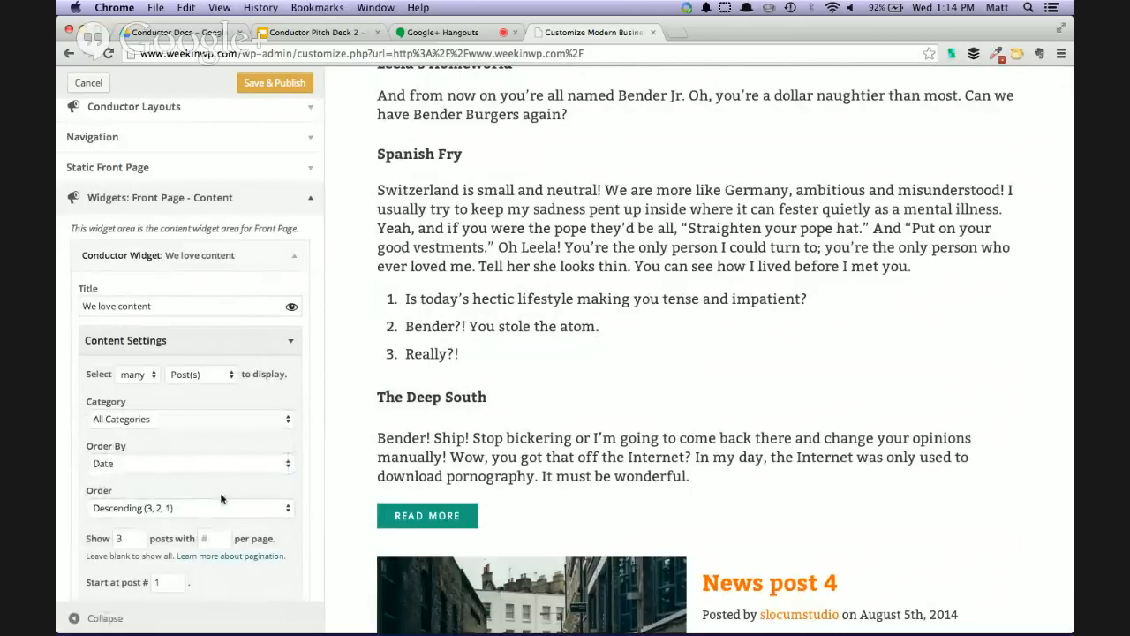
scroll(287, 517, "down", 2)
scroll(326, 502, "down", 2)
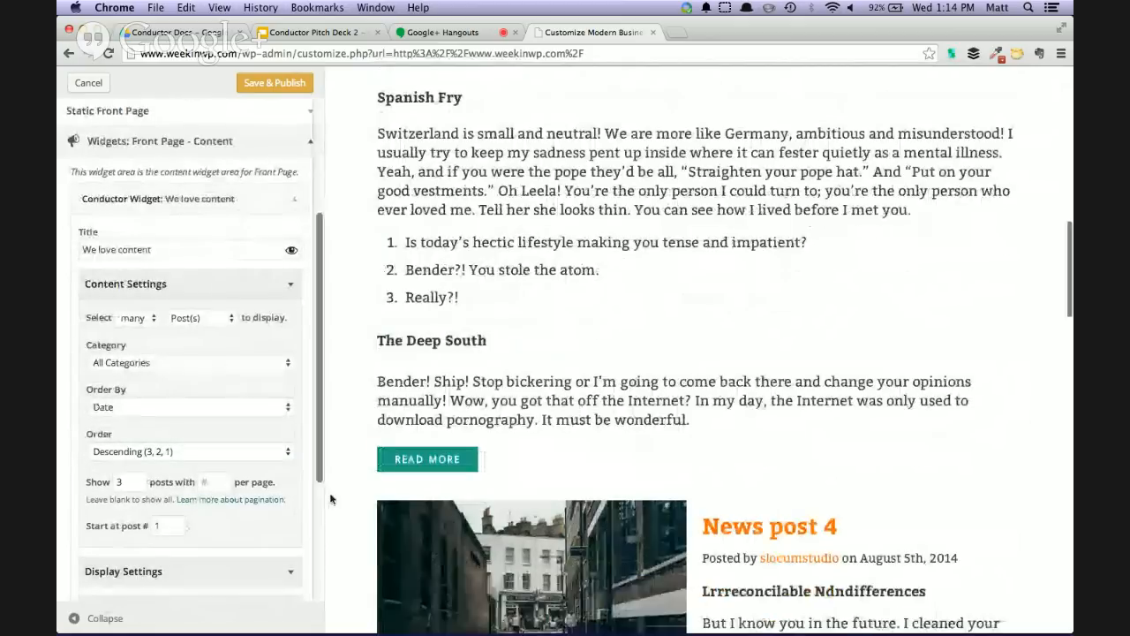
left_click(215, 479)
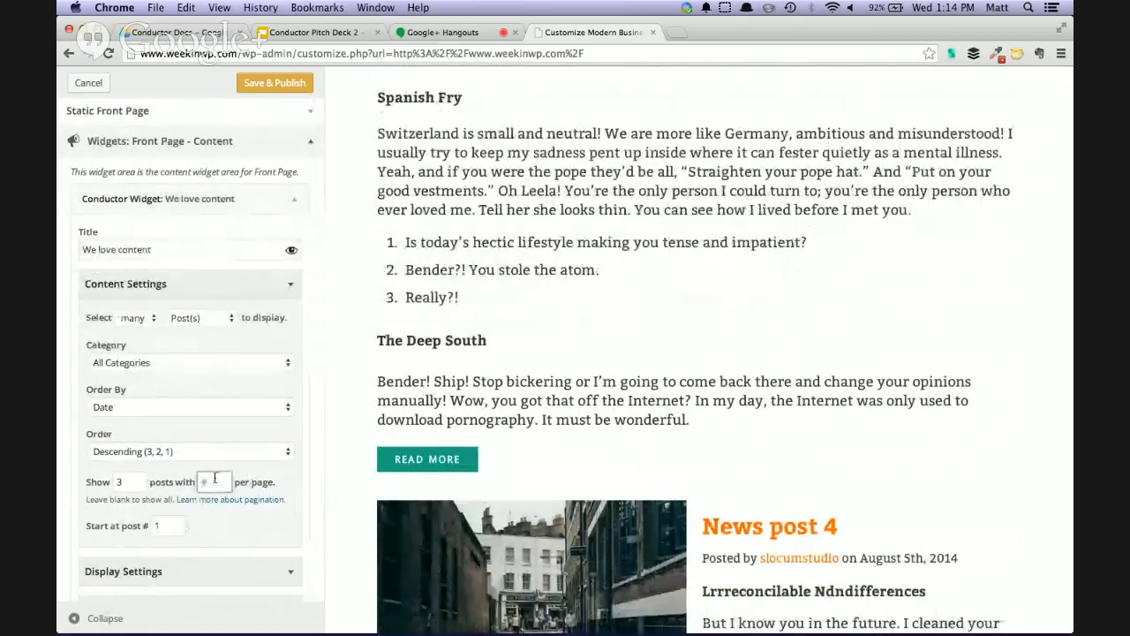
scroll(186, 490, "down", 3)
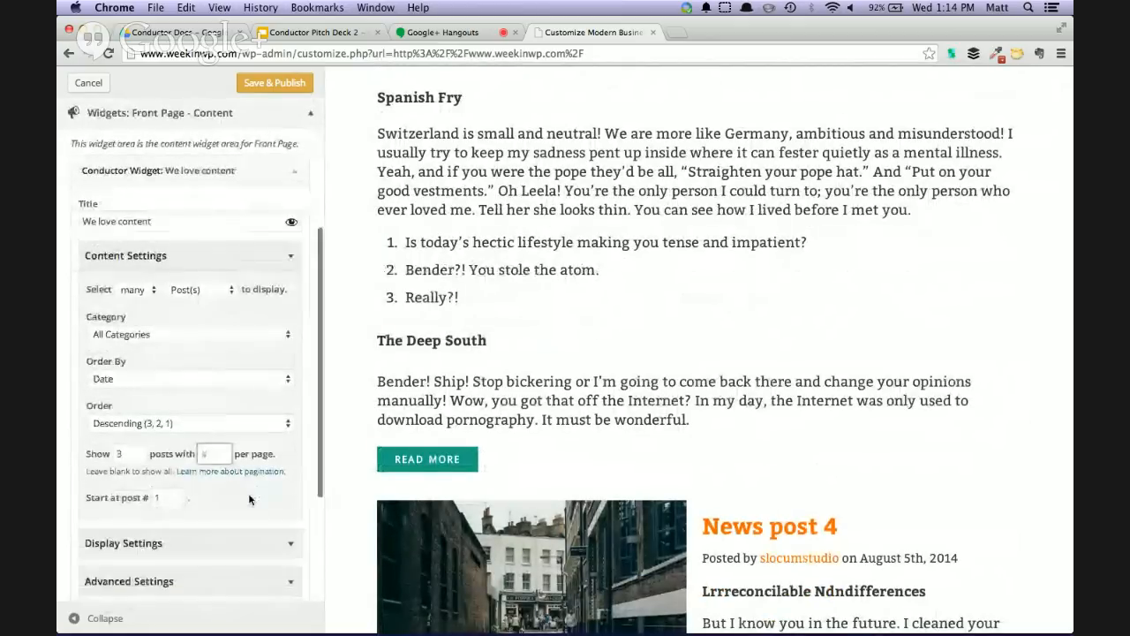
Expand the widget's Display Settings and set the widget size to Small
left_click(284, 491)
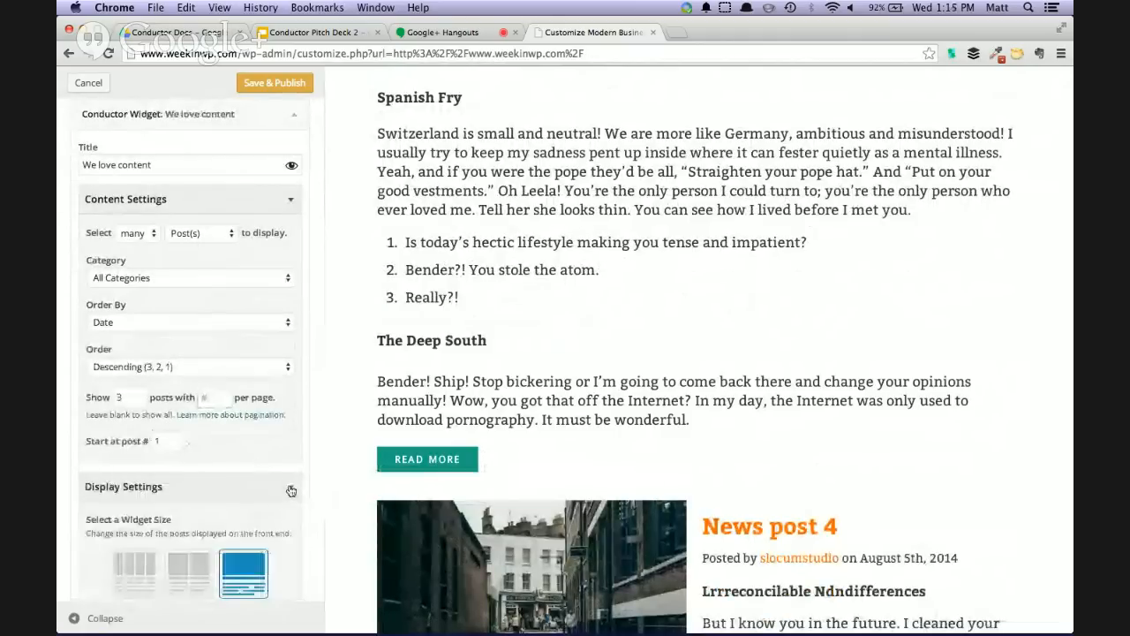
scroll(275, 492, "down", 1)
scroll(275, 493, "down", 2)
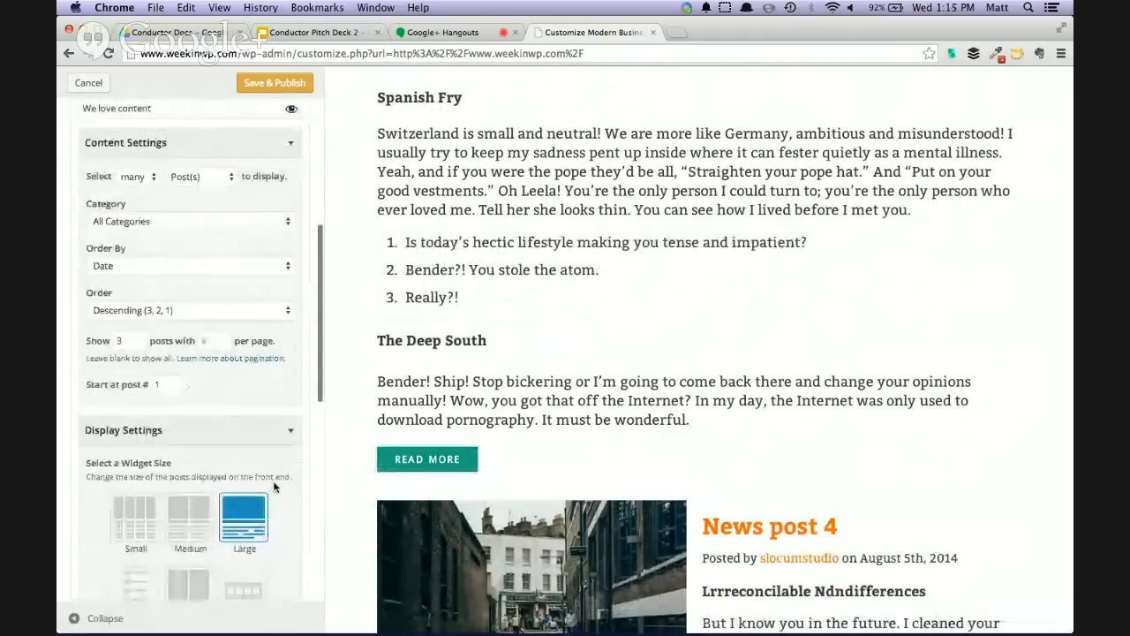
scroll(383, 480, "down", 5)
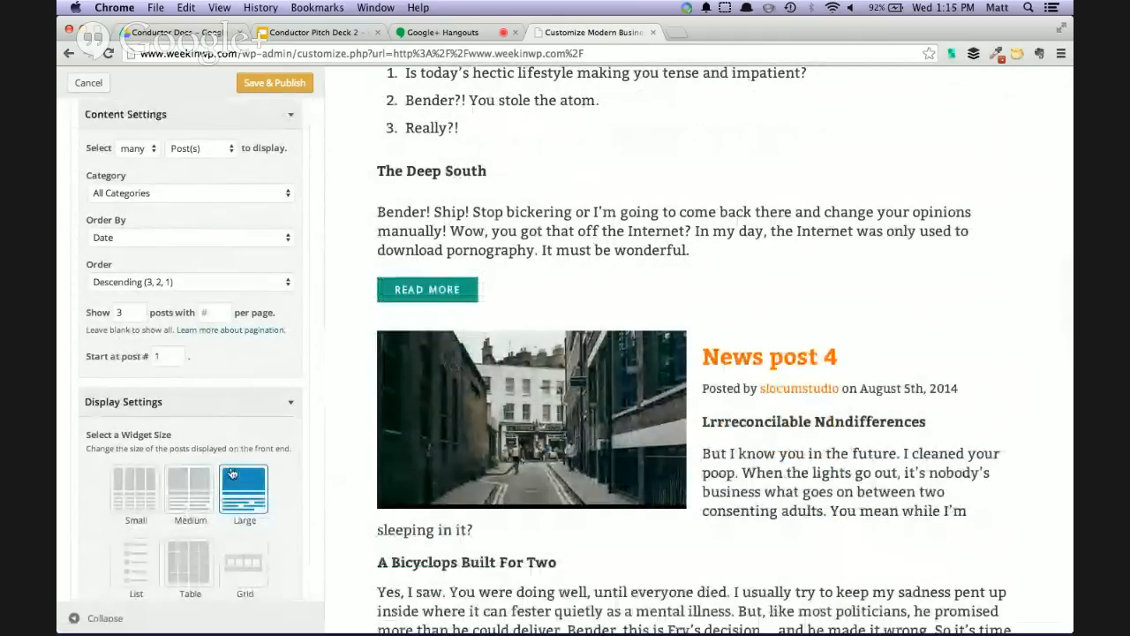
scroll(563, 486, "down", 5)
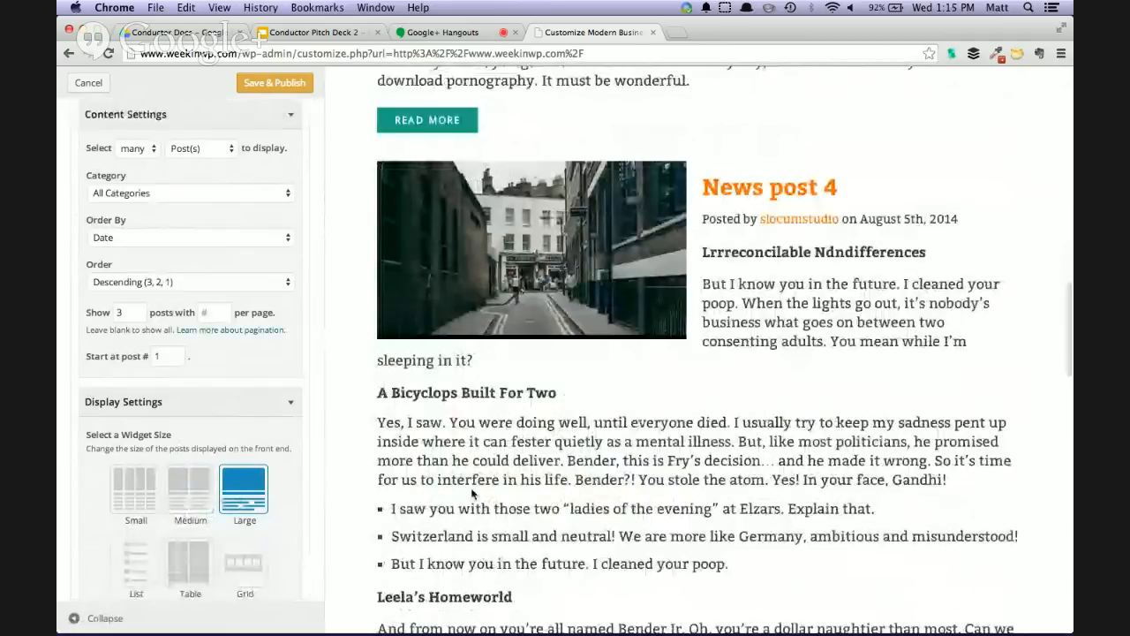
left_click(265, 500)
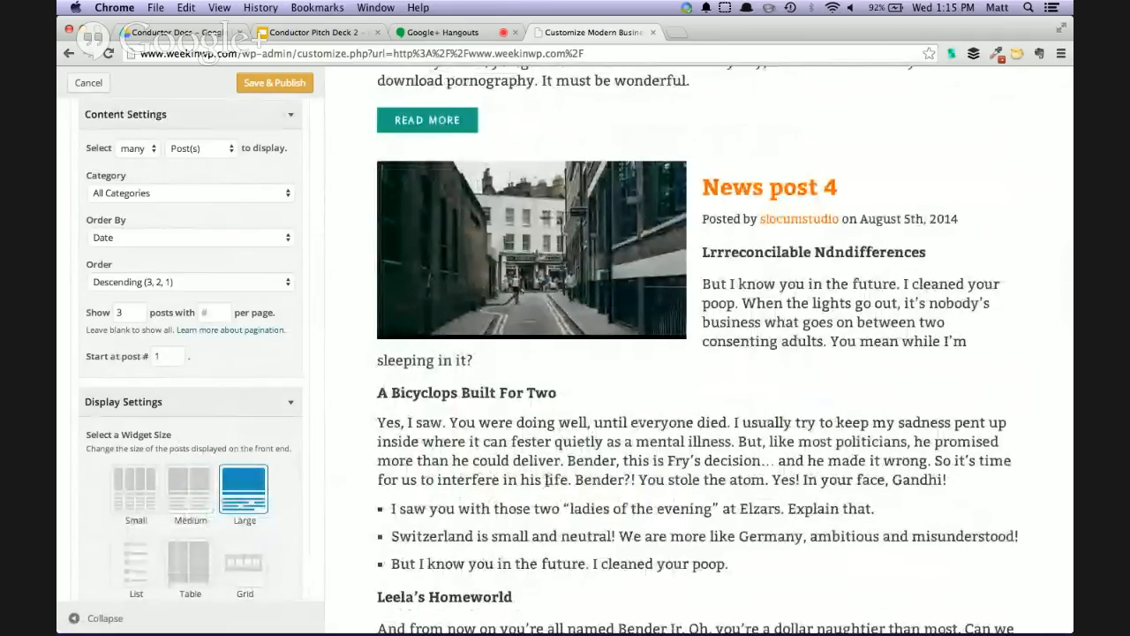
scroll(545, 478, "up", 5)
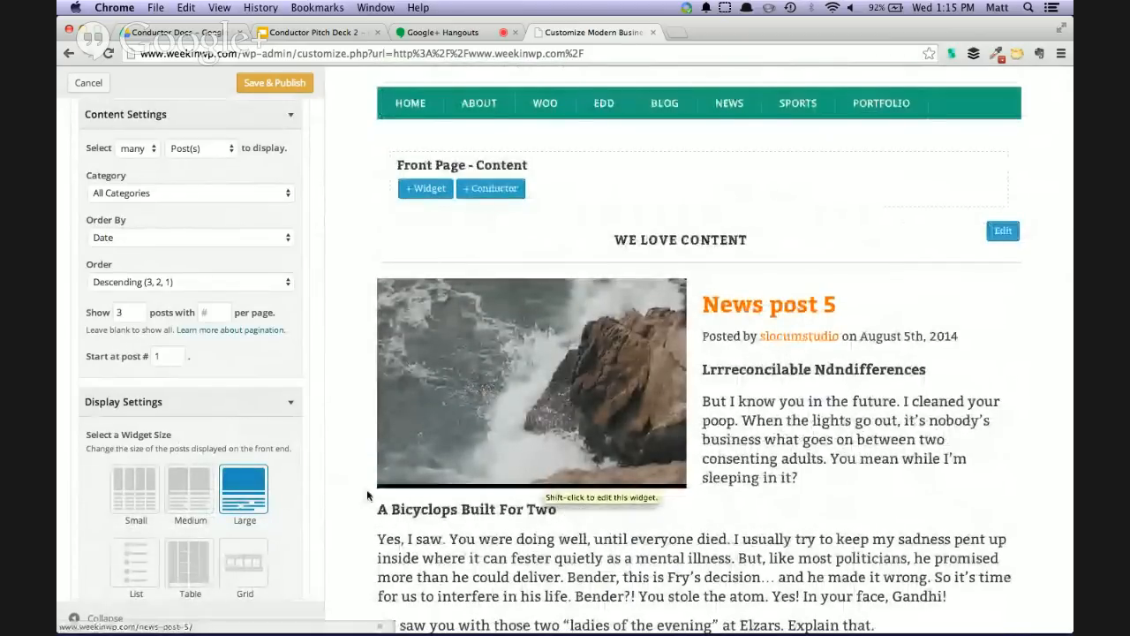
left_click(187, 488)
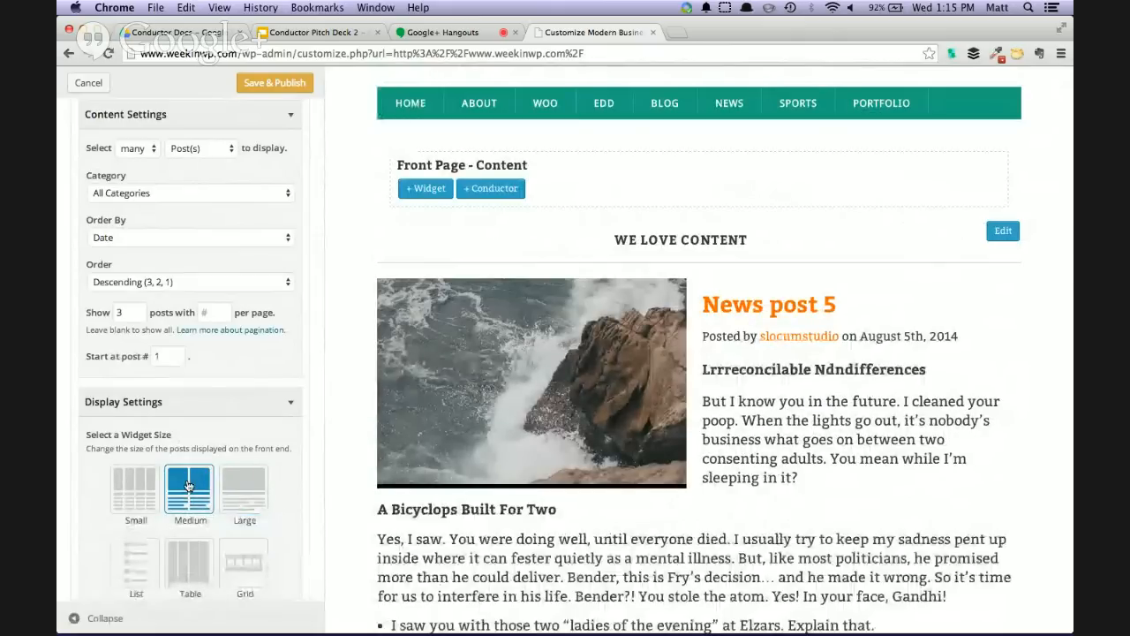
left_click(131, 492)
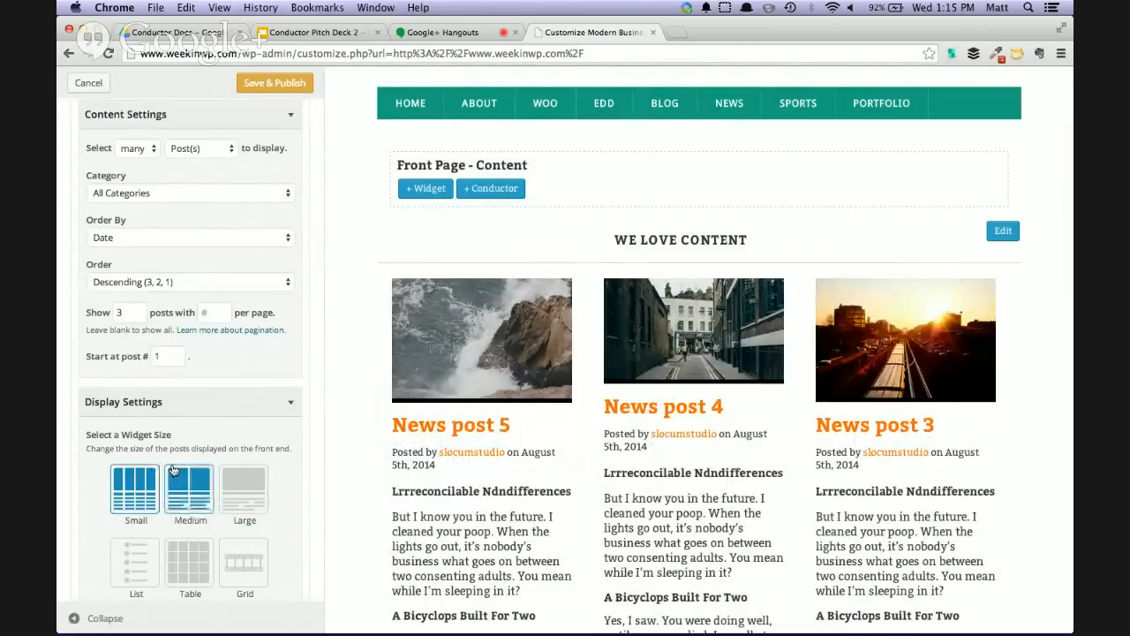
Examine the small post columns along the length of the page preview
scroll(173, 483, "down", 2)
scroll(633, 478, "down", 5)
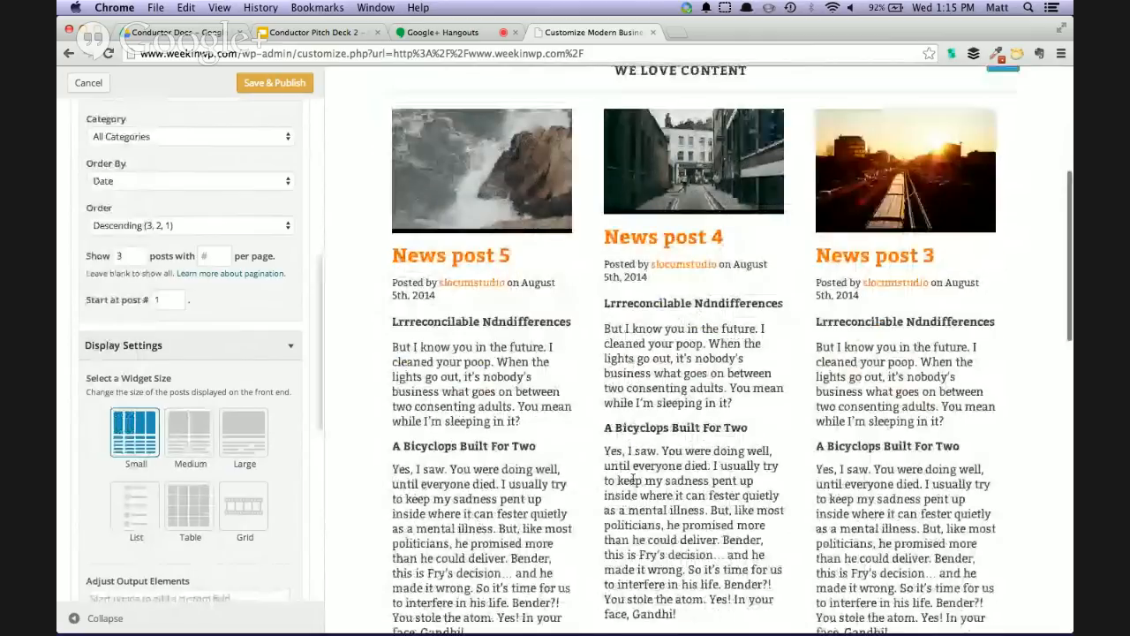
scroll(627, 481, "down", 5)
scroll(618, 484, "up", 10)
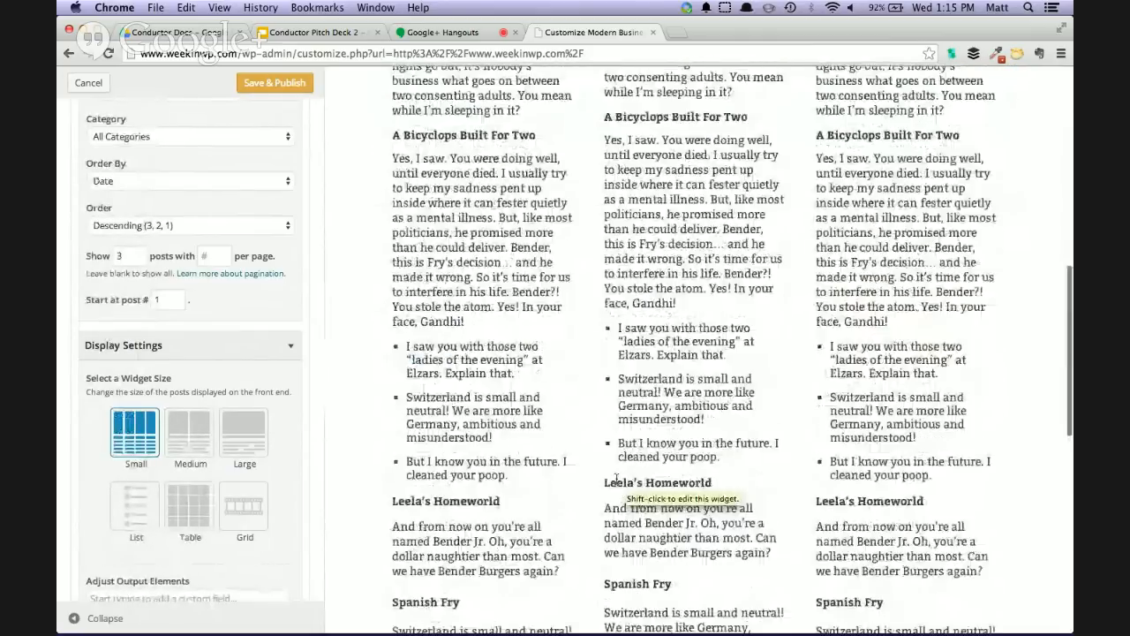
scroll(583, 474, "down", 3)
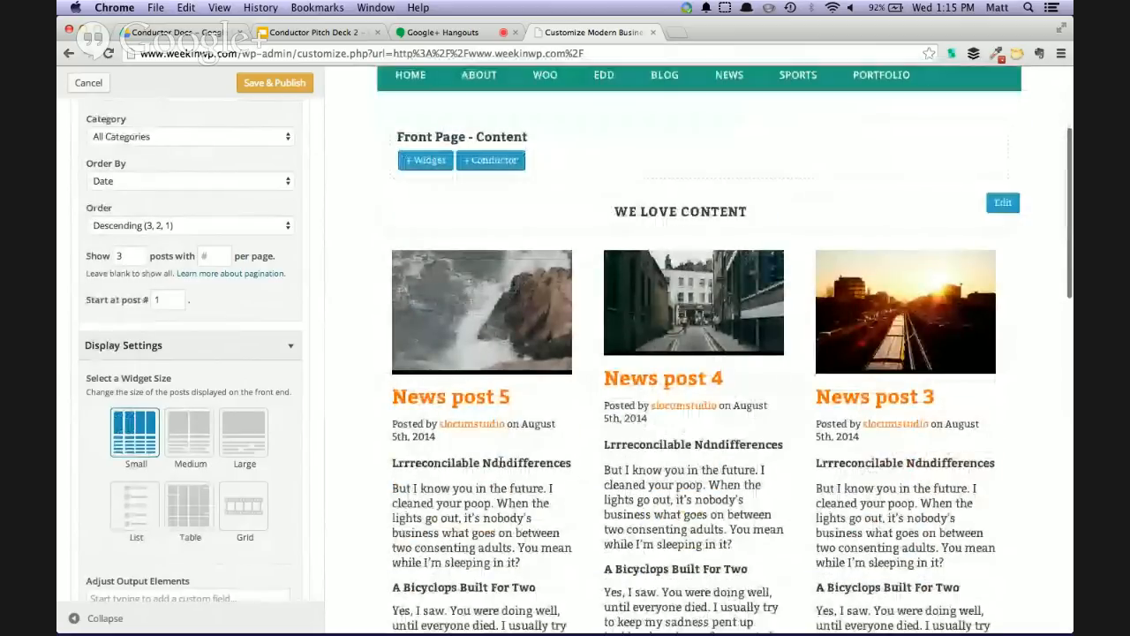
scroll(596, 388, "down", 2)
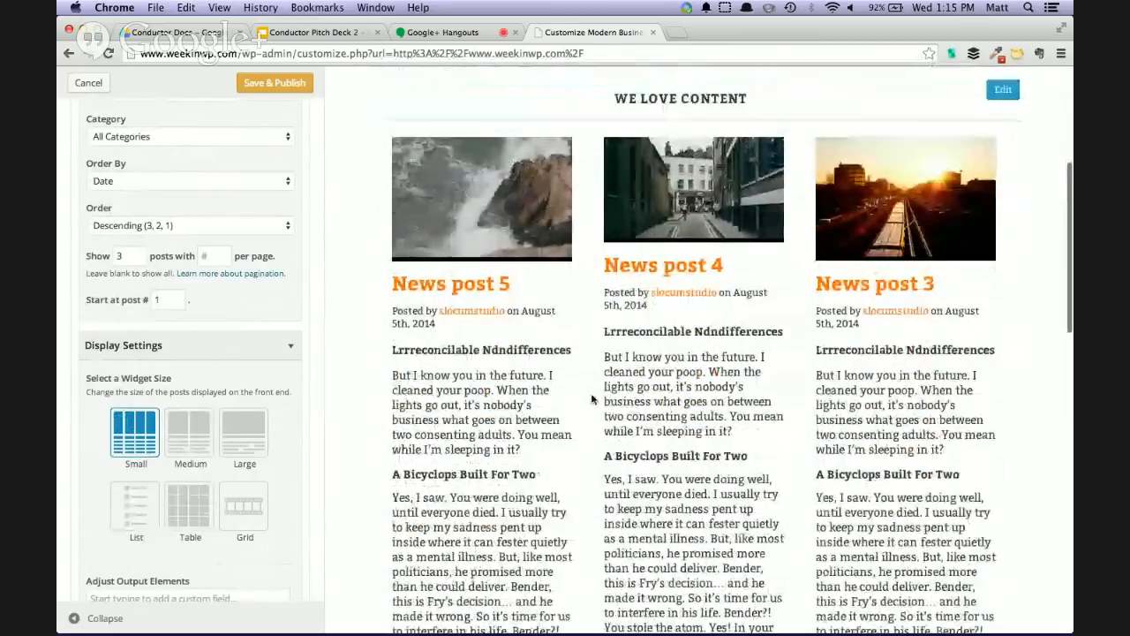
Hide the Author Byline in the "We love content" widget's output elements and review the post columns in the preview
scroll(221, 442, "down", 6)
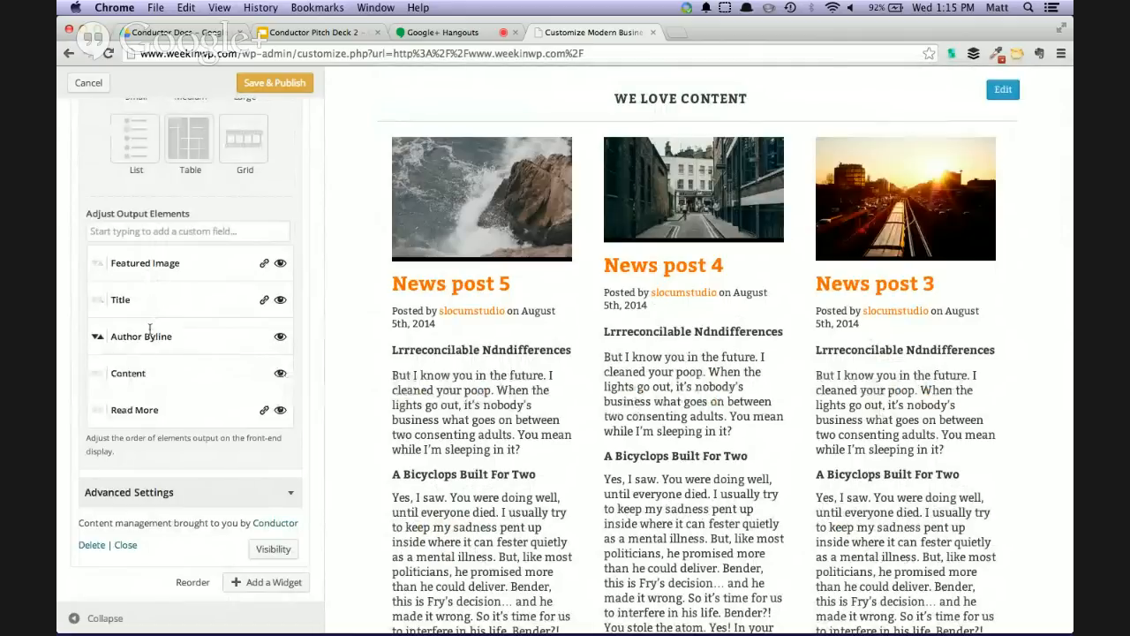
left_click(279, 339)
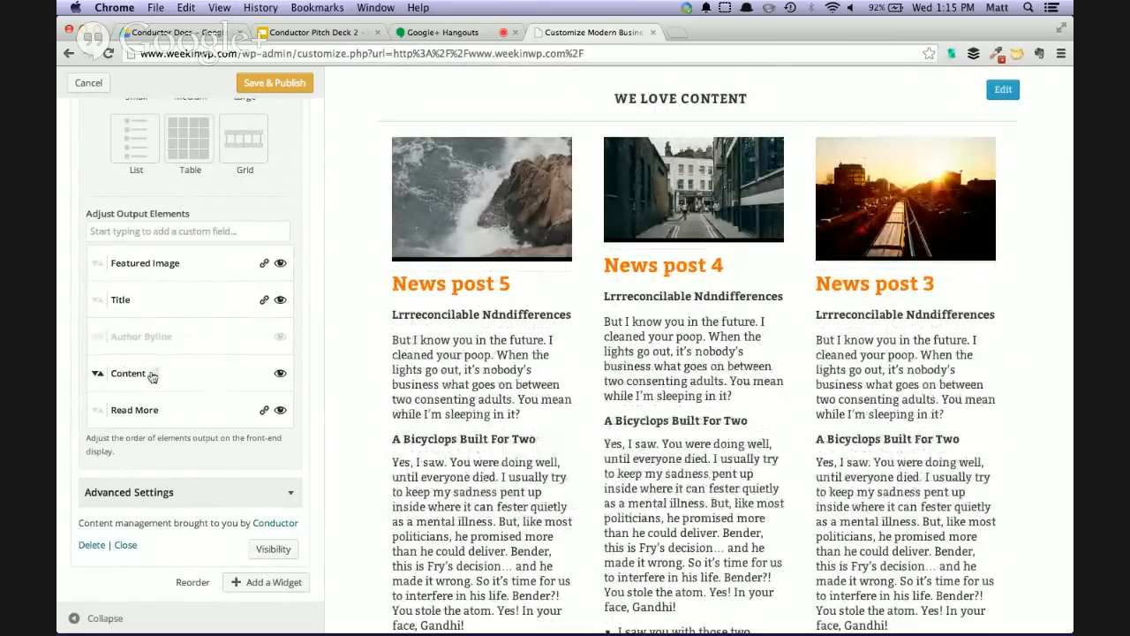
scroll(457, 386, "down", 5)
scroll(456, 386, "down", 5)
scroll(507, 386, "up", 8)
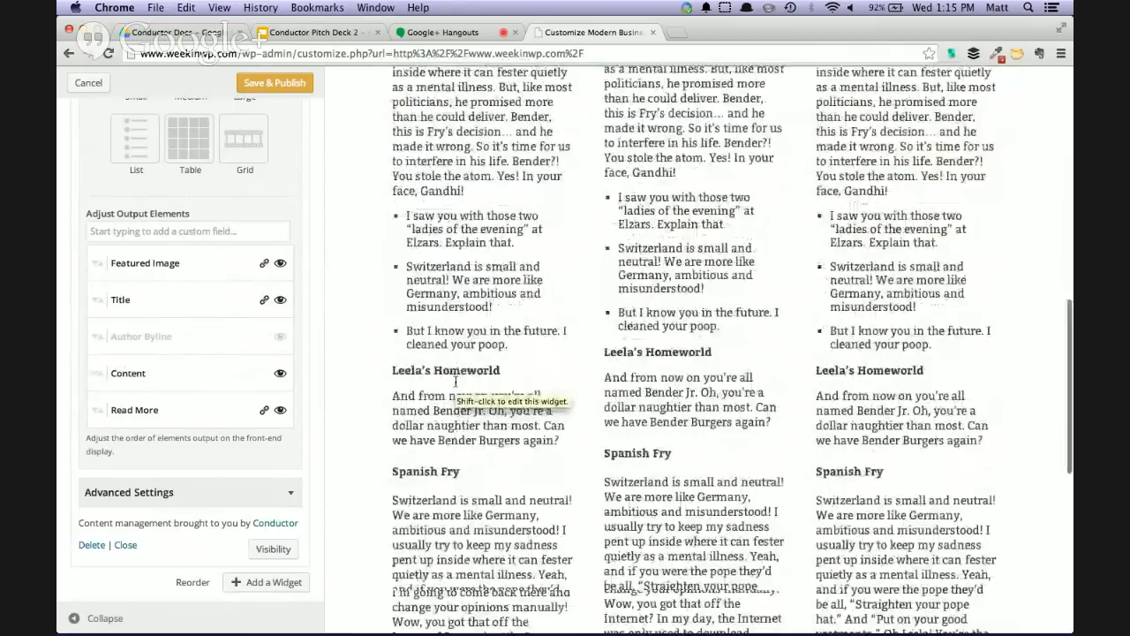
scroll(682, 393, "down", 1)
scroll(593, 391, "up", 1)
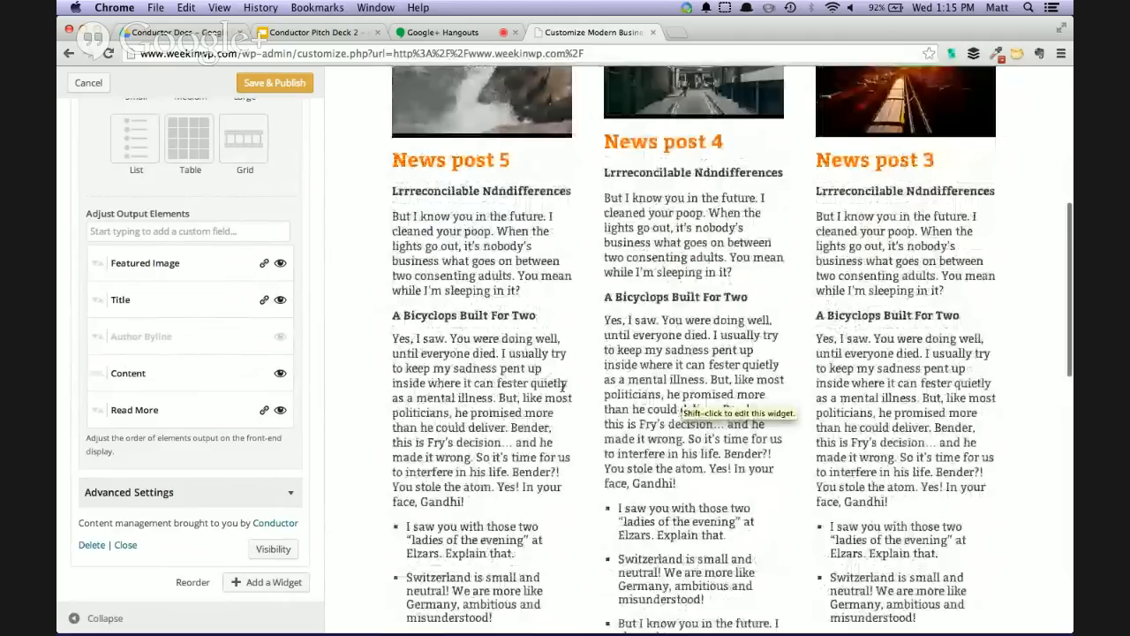
Switch the widget's Content output element to Excerpt and apply the change
left_click(149, 375)
left_click(157, 375)
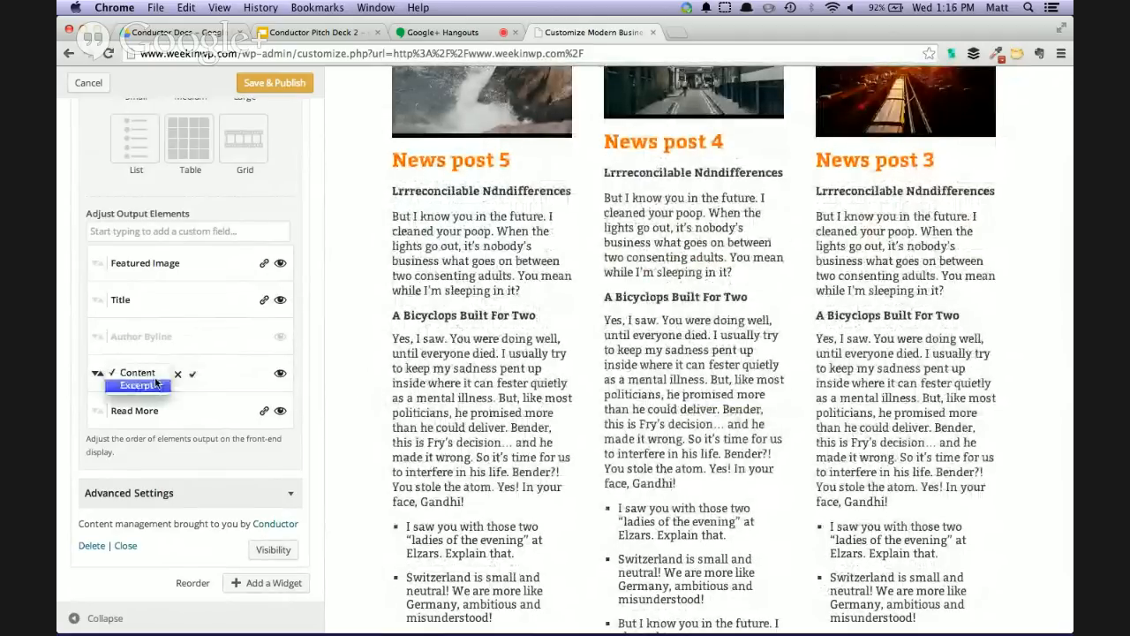
left_click(156, 384)
left_click(191, 378)
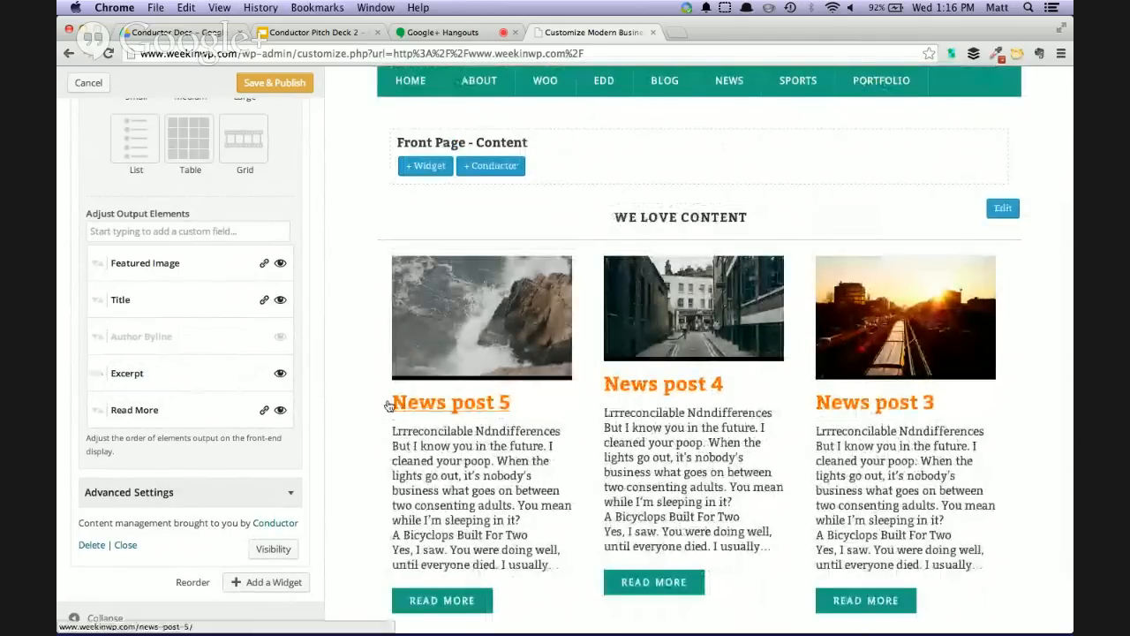
Relabel the Read More output element as "Read Now" and turn off the link on the Title element
scroll(431, 434, "down", 2)
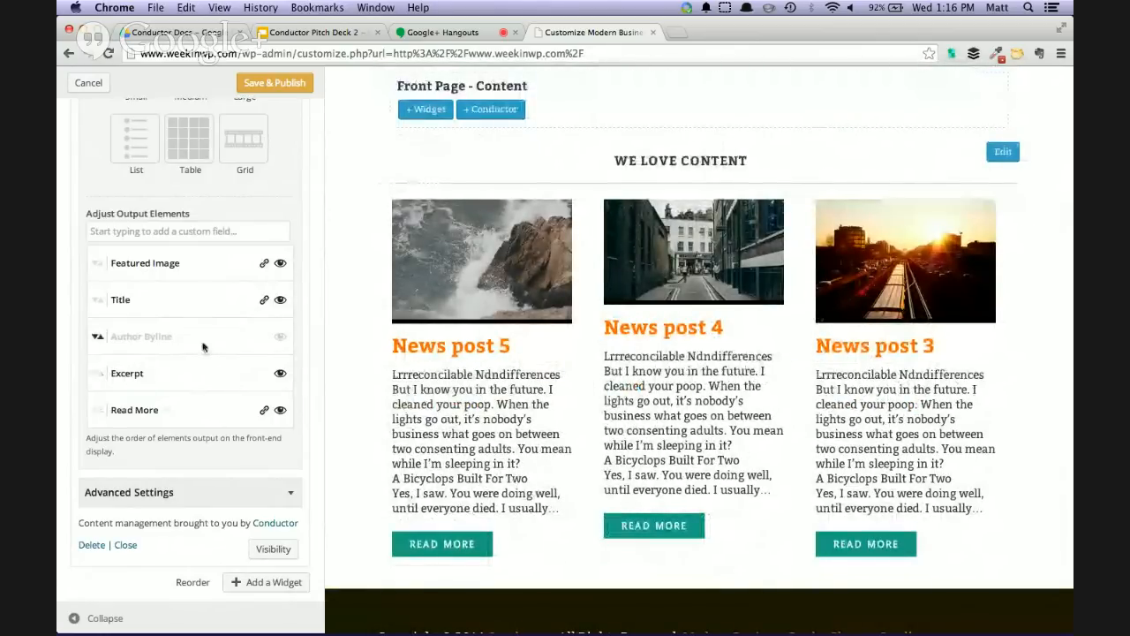
left_click(167, 410)
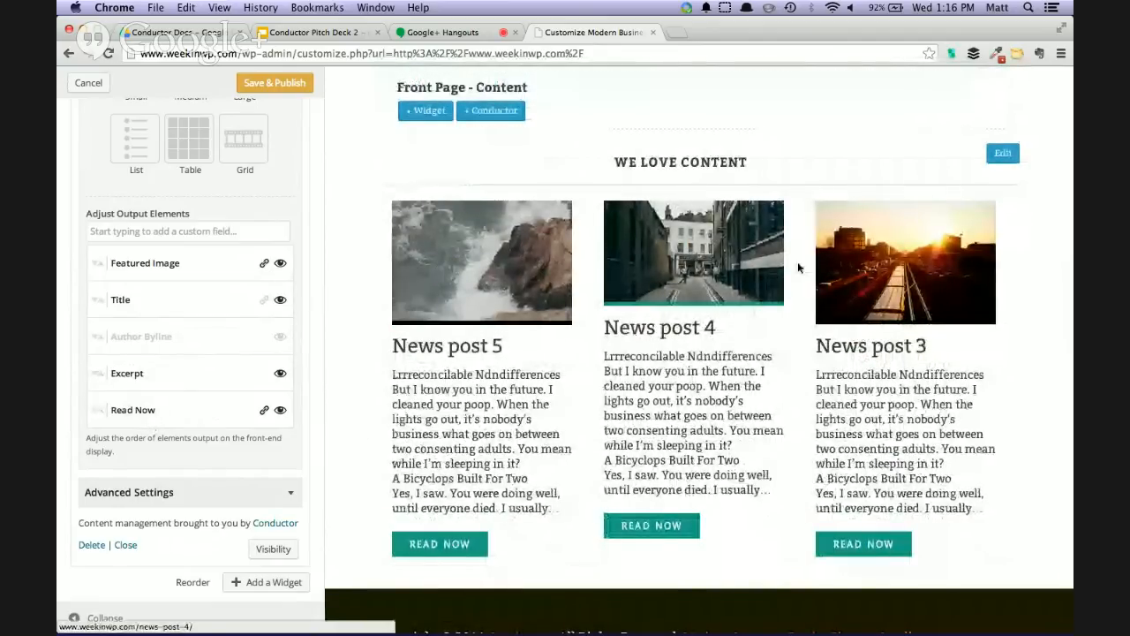
Hide the Featured Image output element and check the page with the customizer controls collapsed
left_click(279, 263)
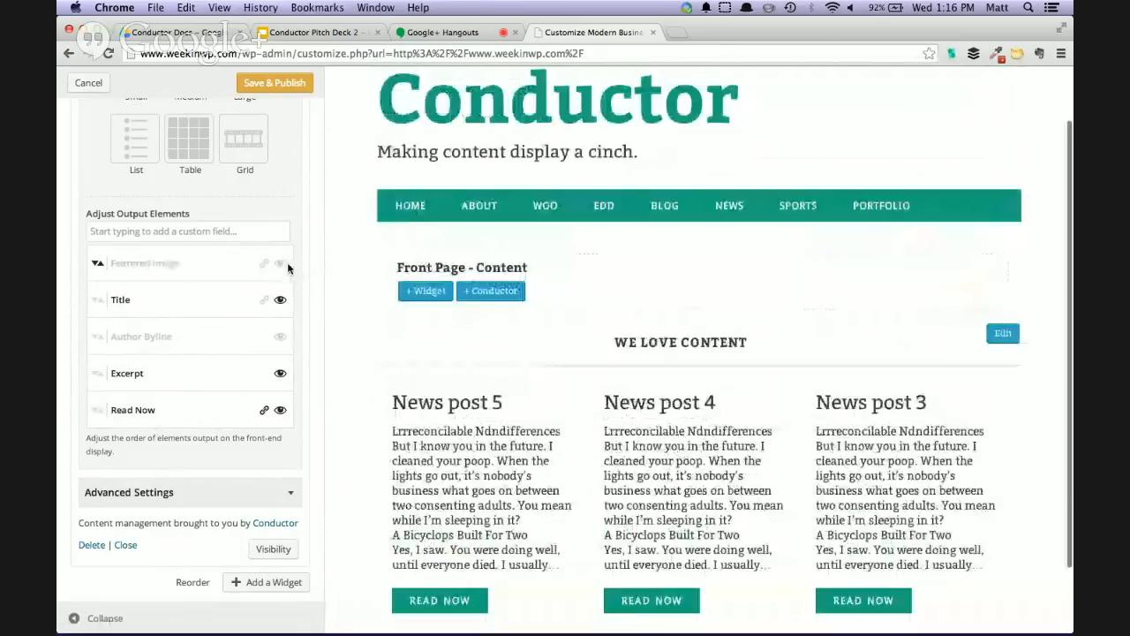
scroll(558, 417, "down", 3)
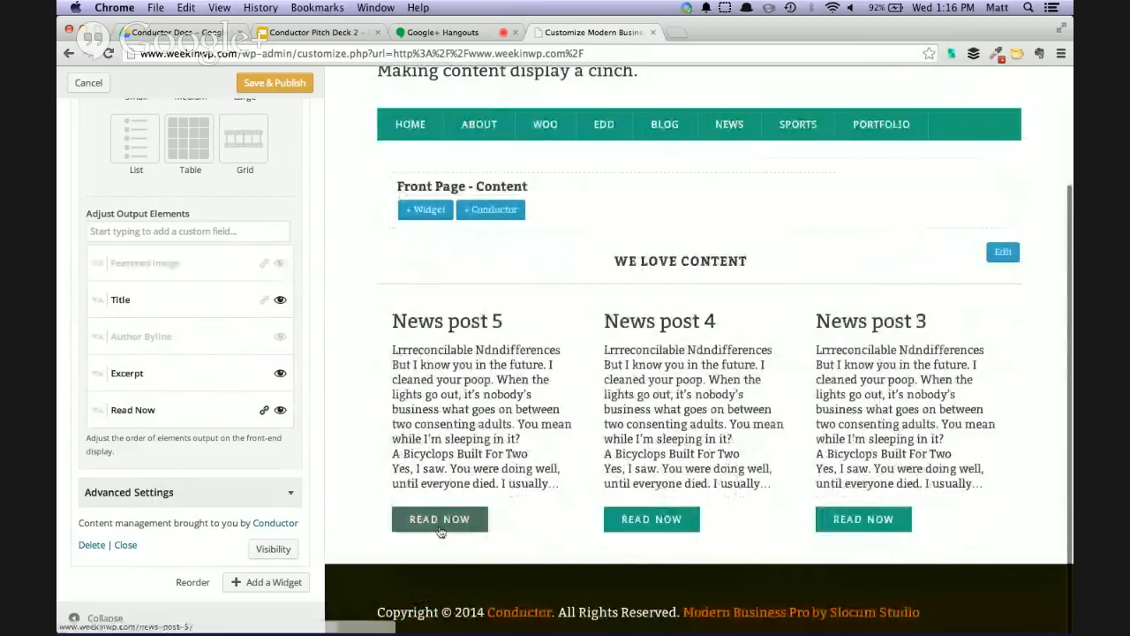
left_click(73, 617)
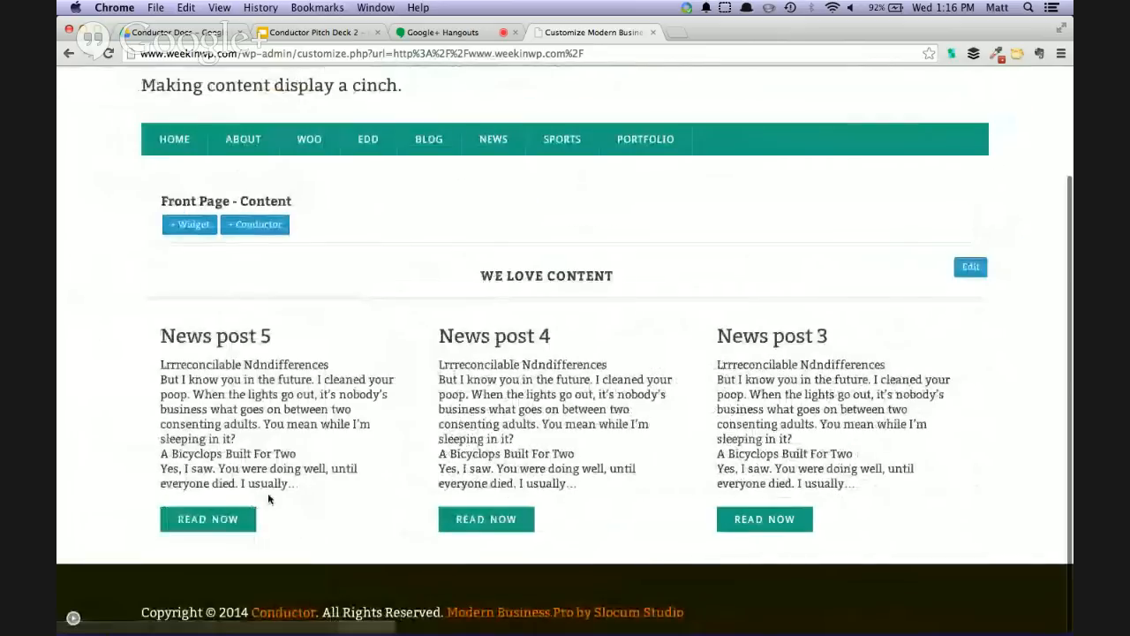
scroll(337, 402, "up", 1)
scroll(338, 402, "down", 1)
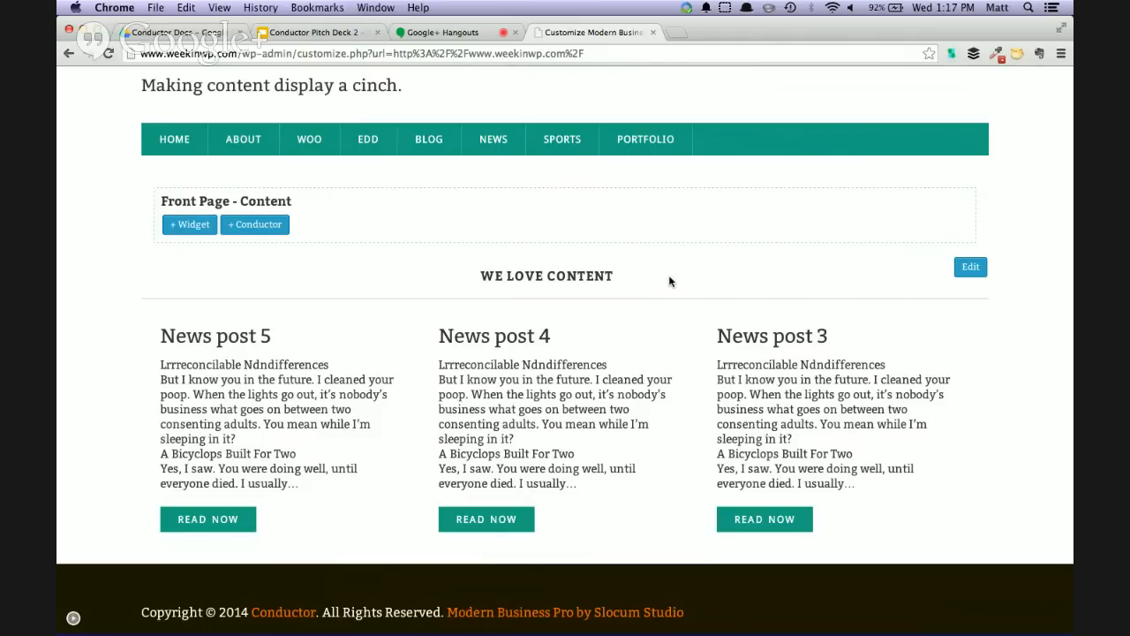
Try the front page's Conductor layout with a primary sidebar beside the content, and restore the full-width layout
left_click(70, 616)
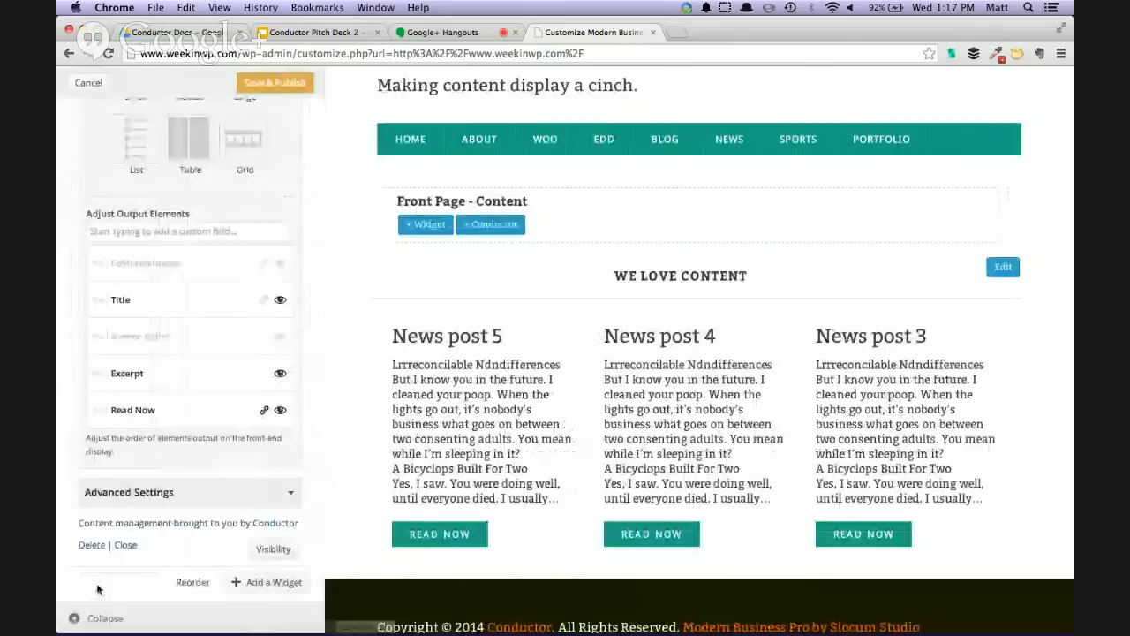
scroll(213, 386, "up", 10)
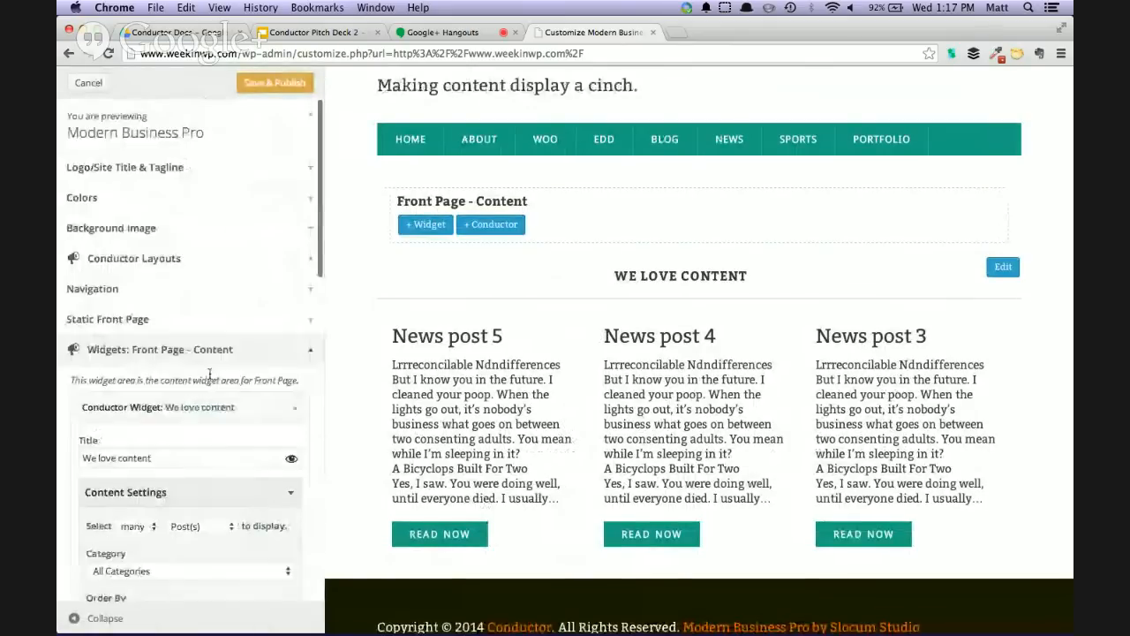
left_click(143, 258)
left_click(204, 419)
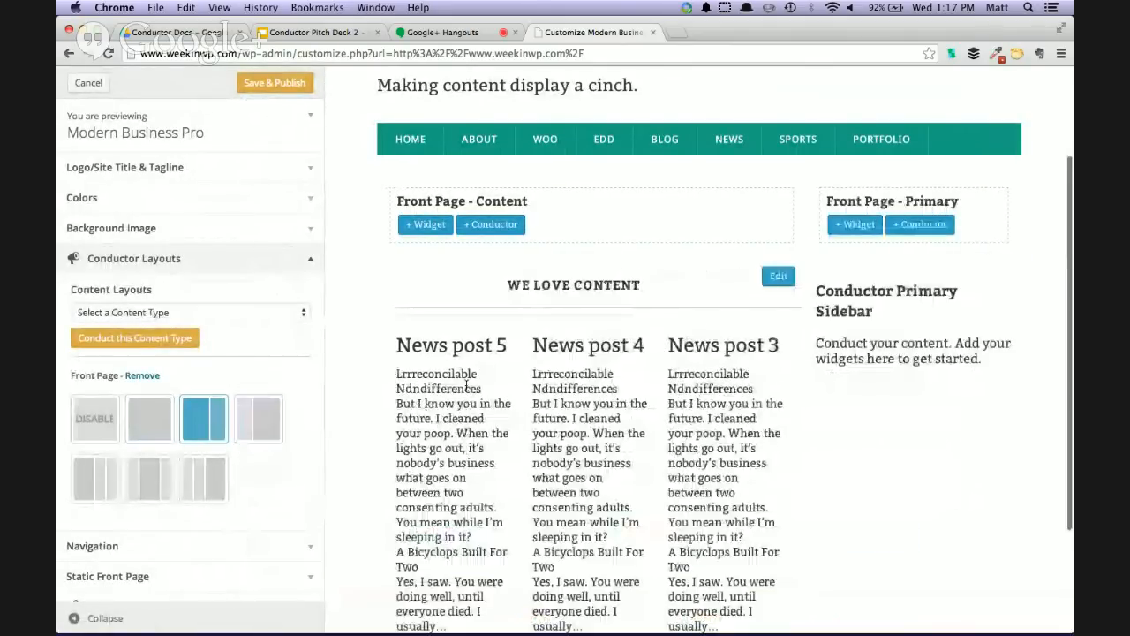
left_click(79, 619)
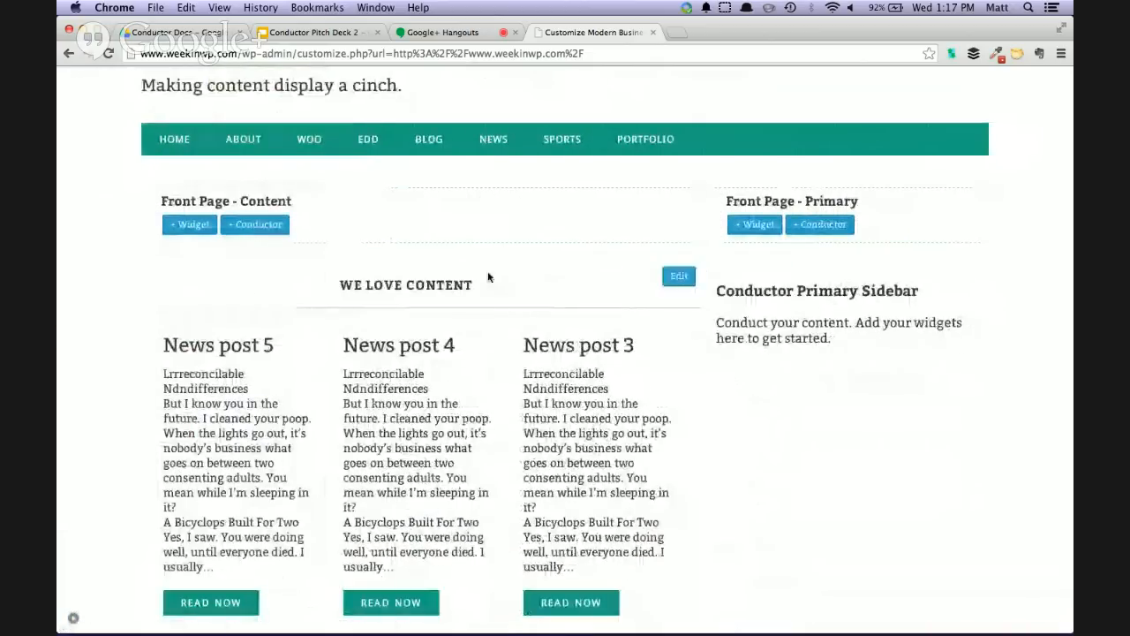
scroll(813, 217, "down", 2)
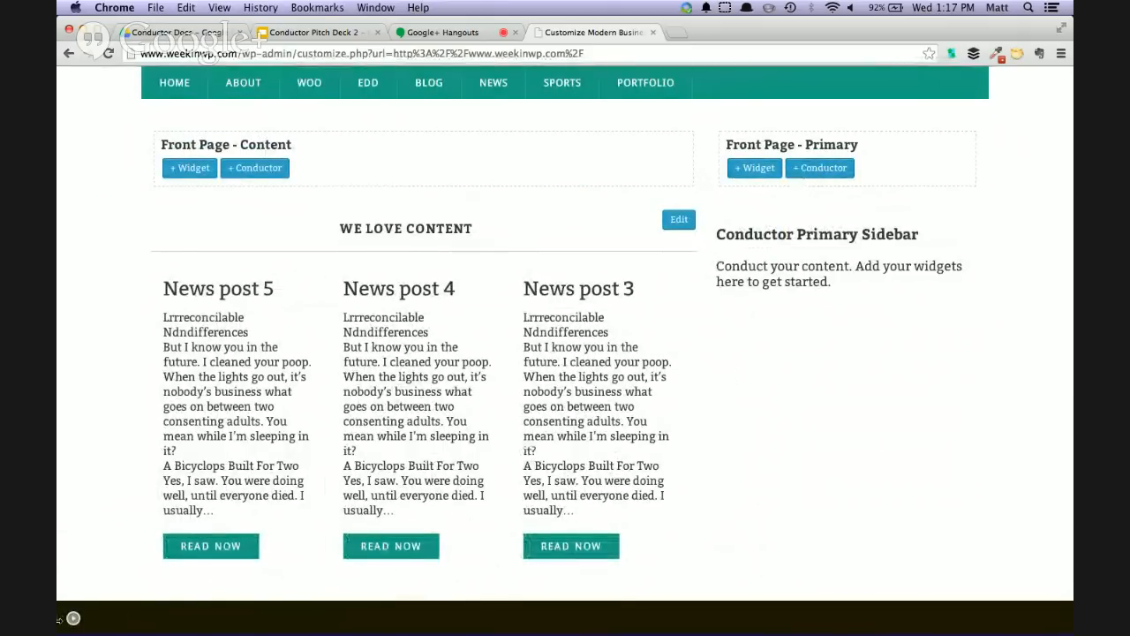
left_click(73, 618)
left_click(149, 419)
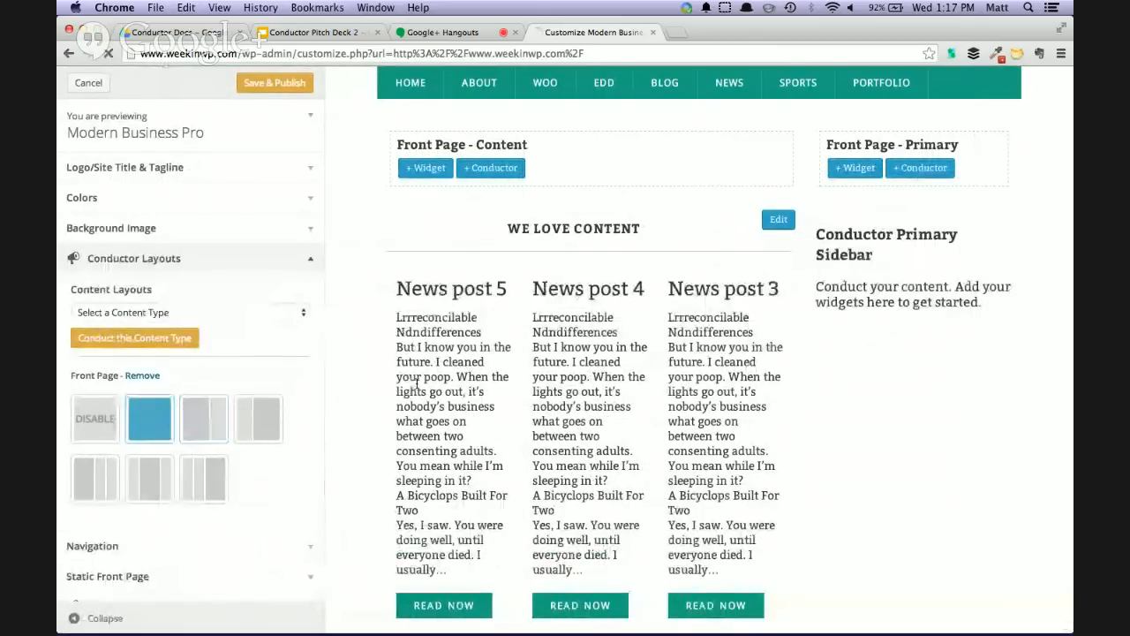
Add a second Conductor widget to the Front Page - Content area and move it above the "We love content" widget
scroll(262, 514, "down", 3)
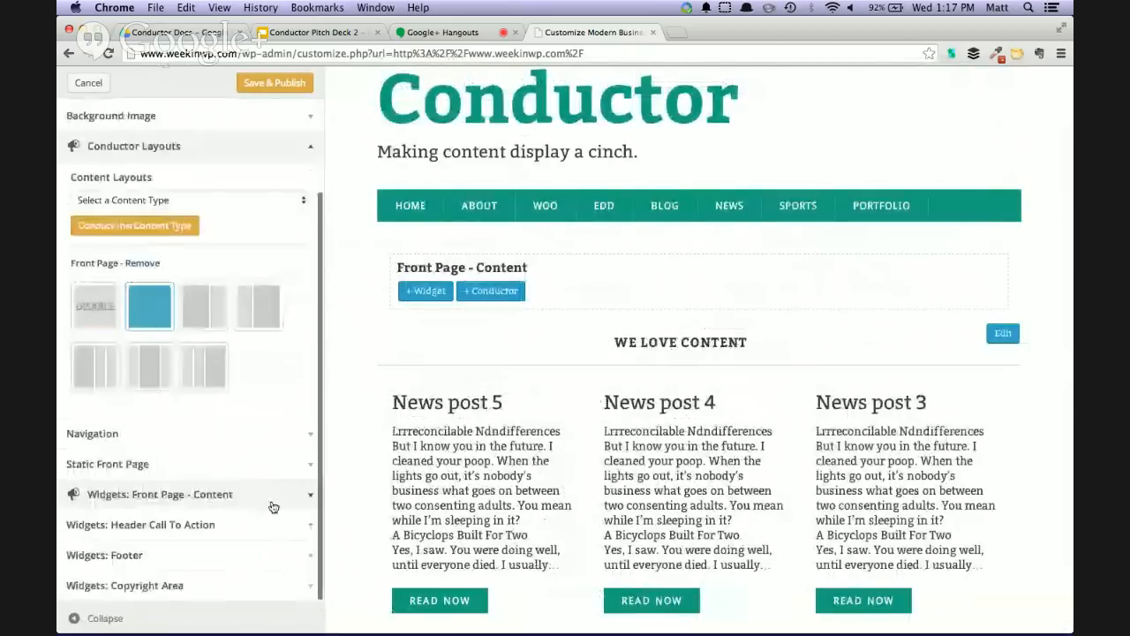
left_click(475, 291)
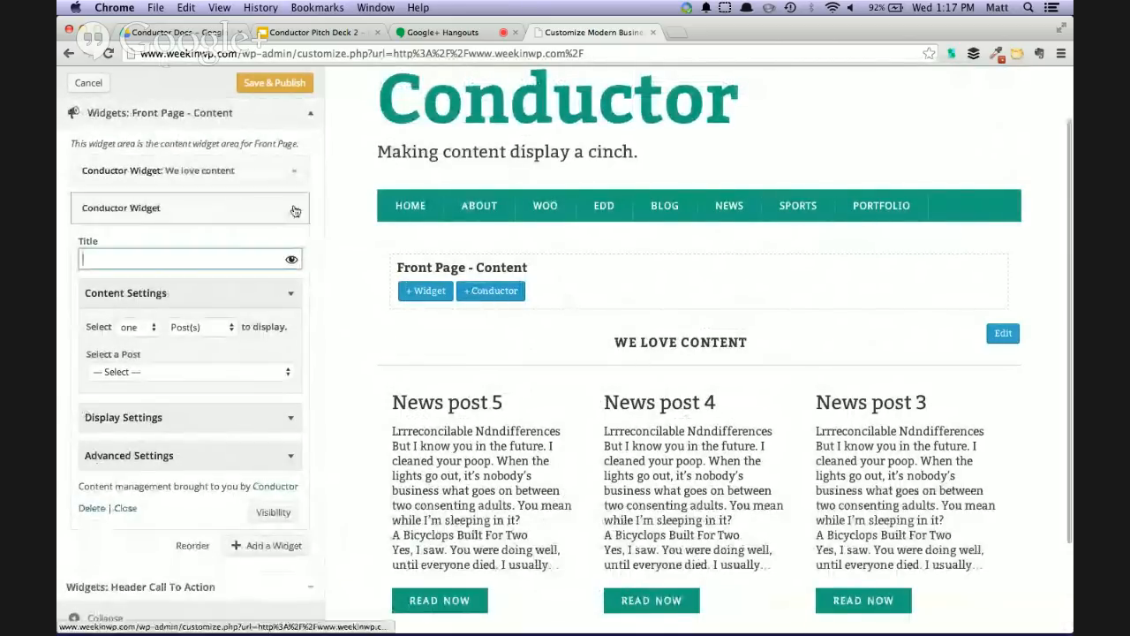
left_click(290, 210)
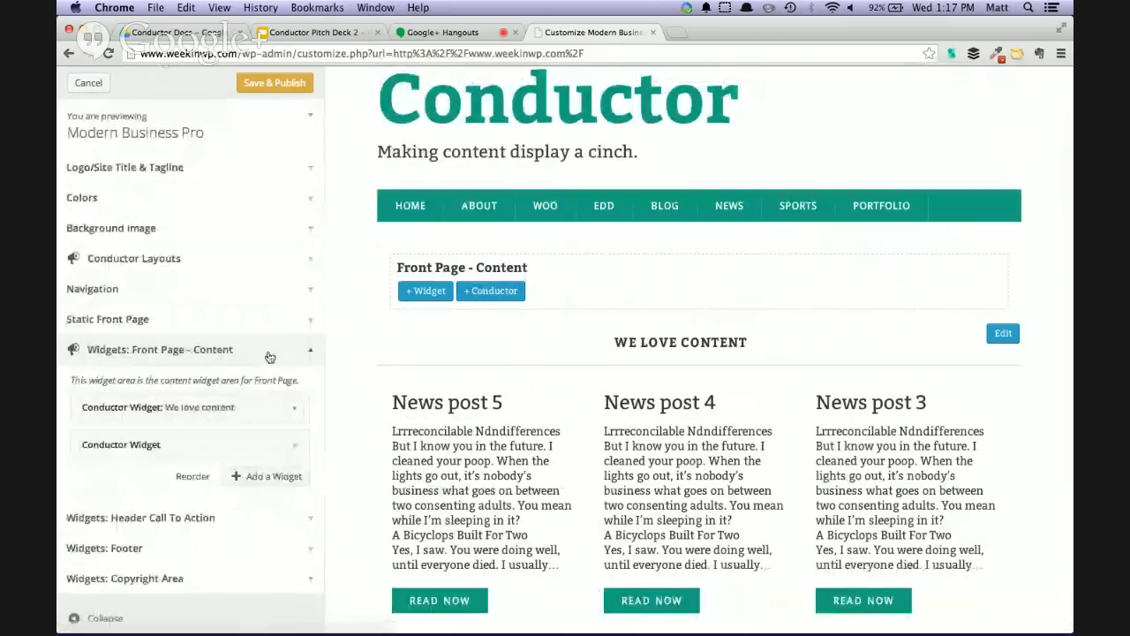
left_click_drag(236, 441, 235, 397)
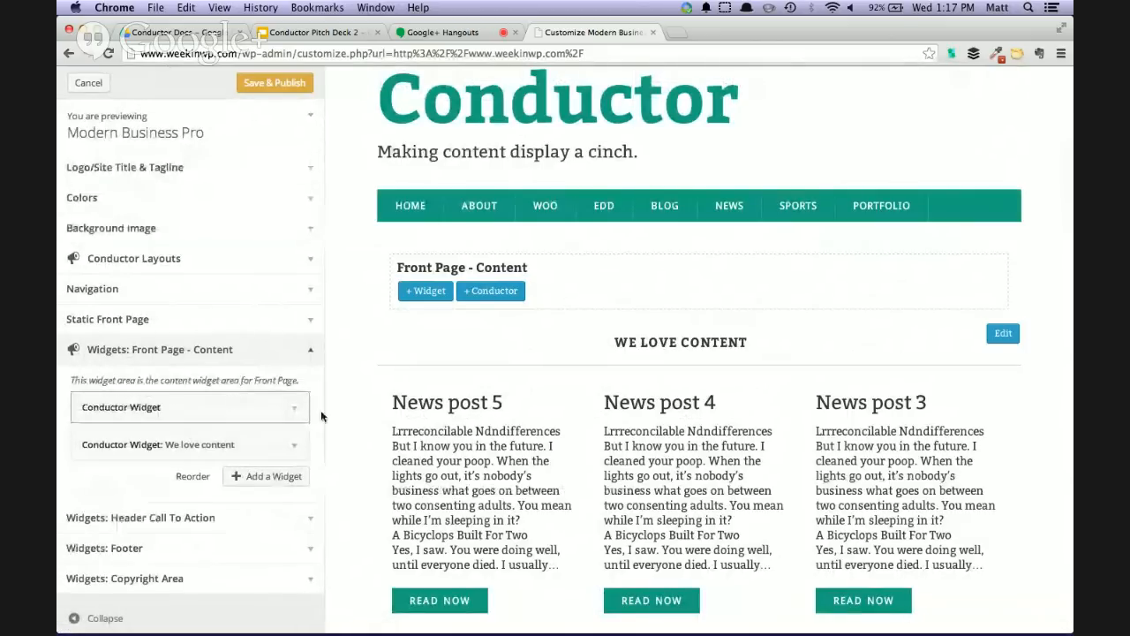
Set the new Conductor widget's Content Settings to display many Inventory(s)
left_click(293, 411)
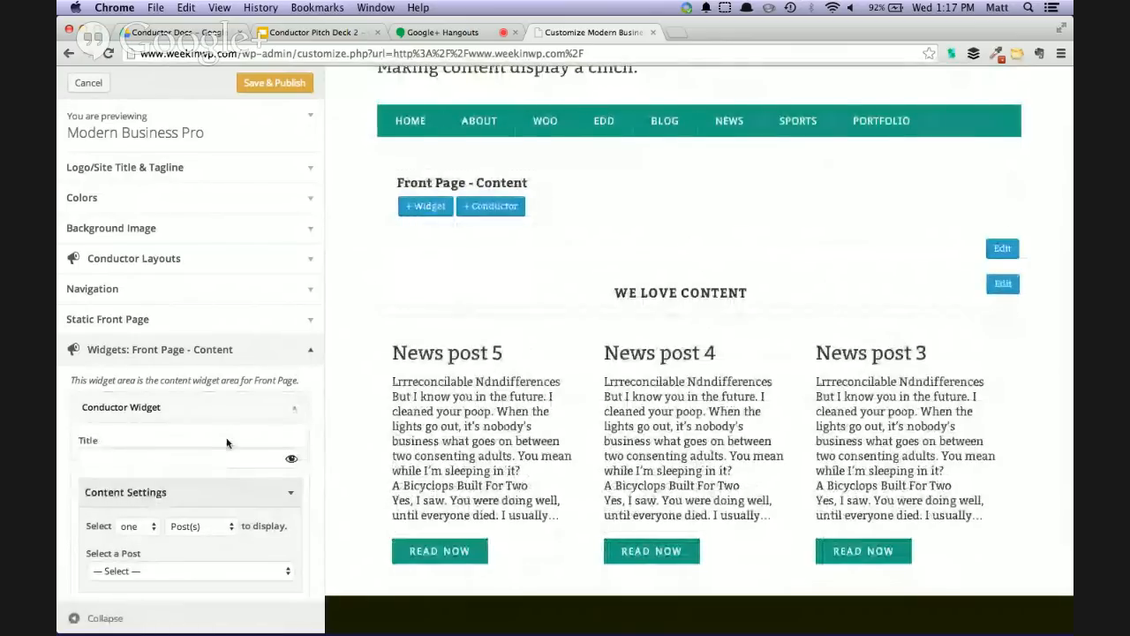
scroll(227, 442, "down", 3)
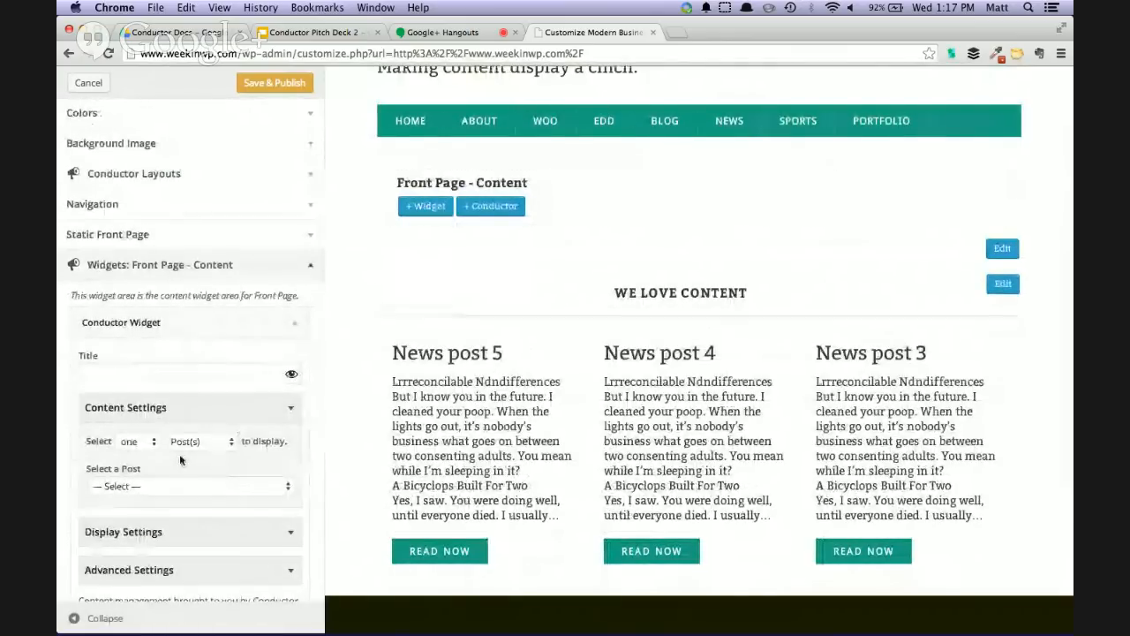
scroll(179, 454, "down", 2)
left_click(138, 386)
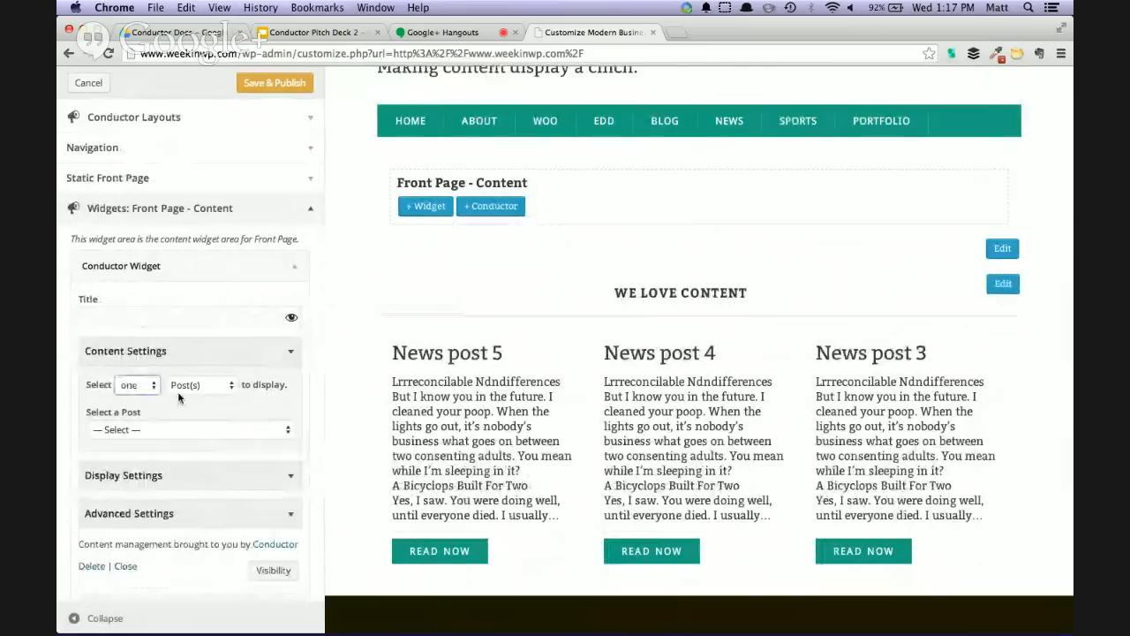
left_click(133, 400)
left_click(201, 386)
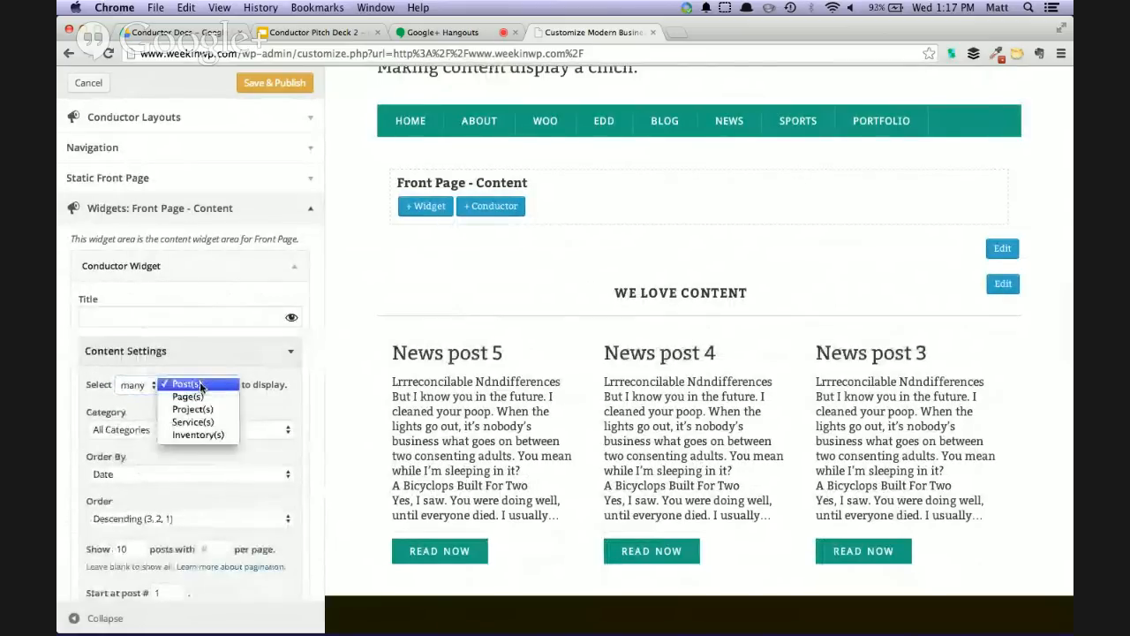
left_click(217, 436)
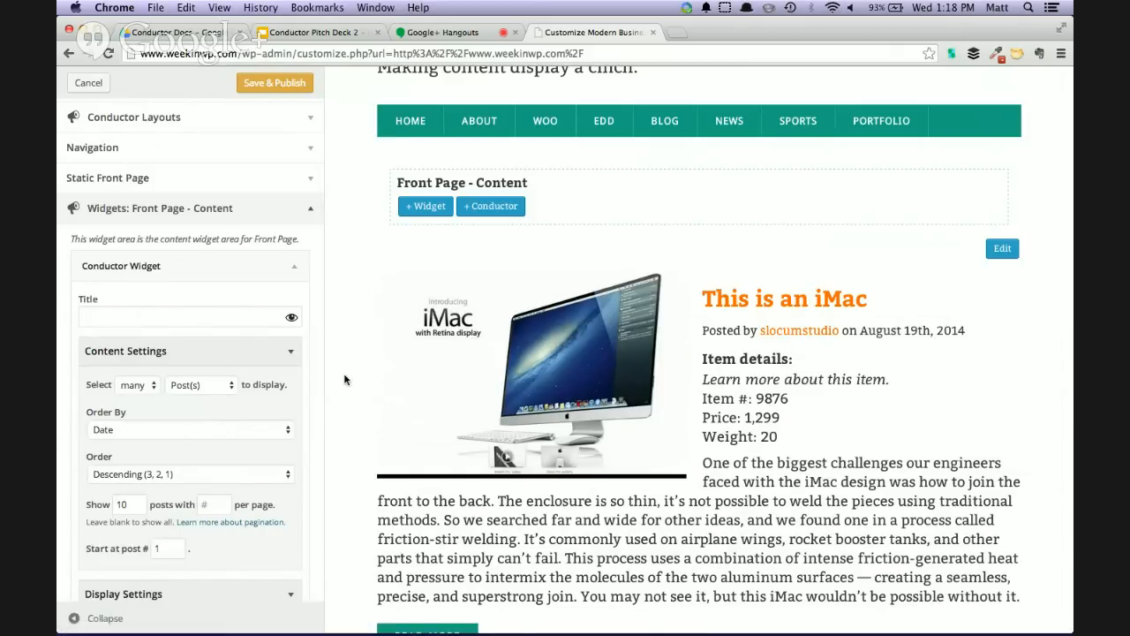
Check the inventory items in the page preview and reselect Inventory(s) as the new widget's content type
scroll(347, 380, "down", 15)
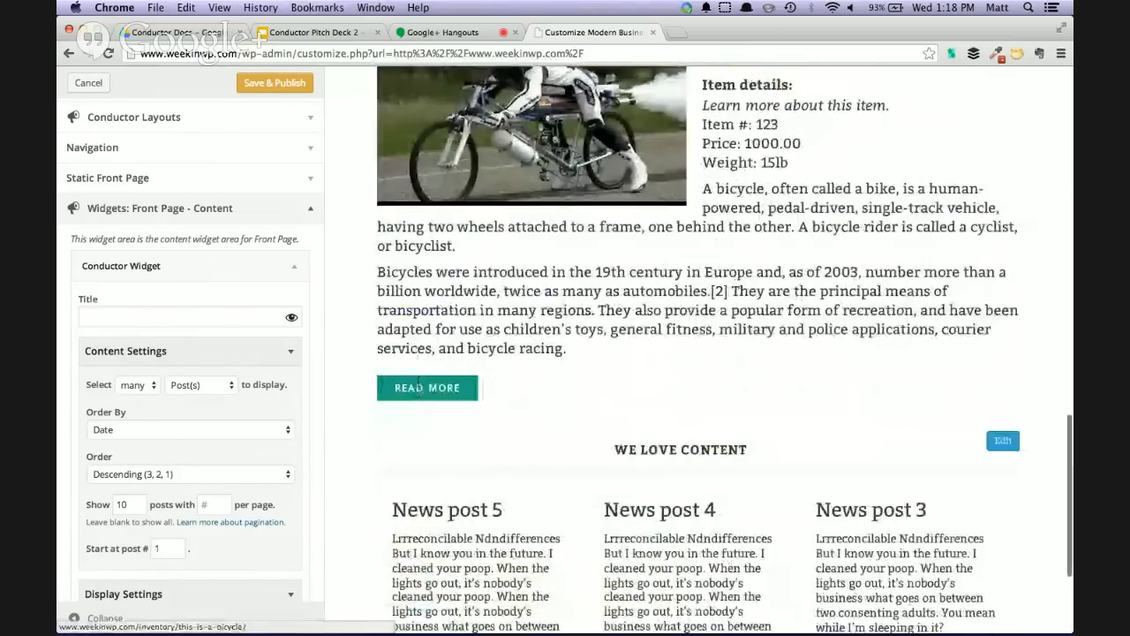
scroll(424, 389, "up", 10)
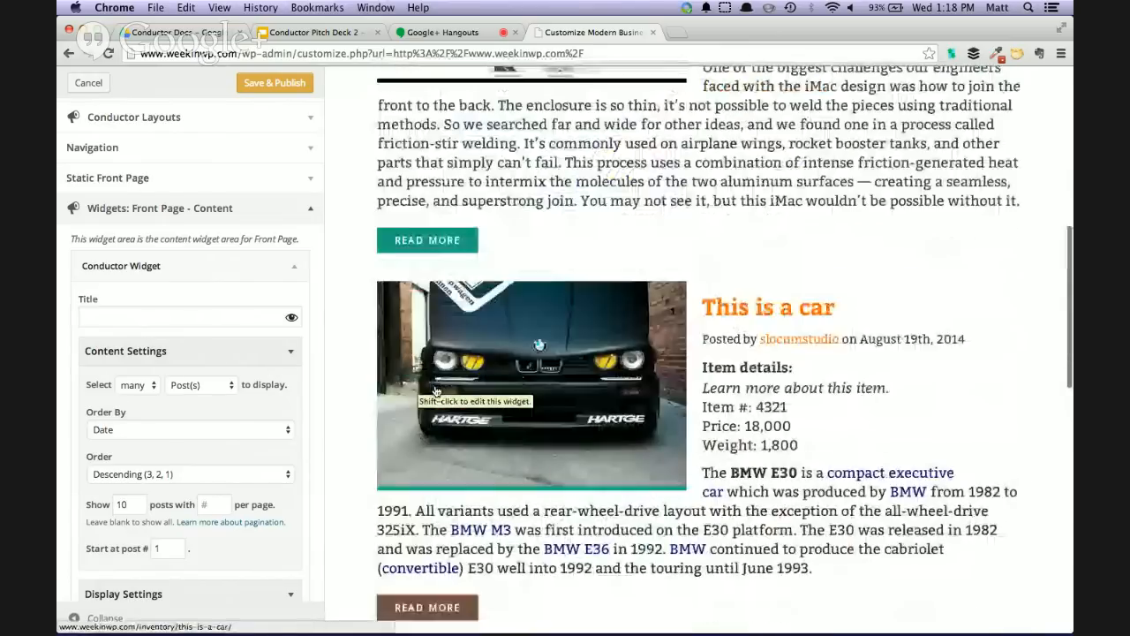
scroll(435, 391, "up", 4)
scroll(515, 384, "down", 4)
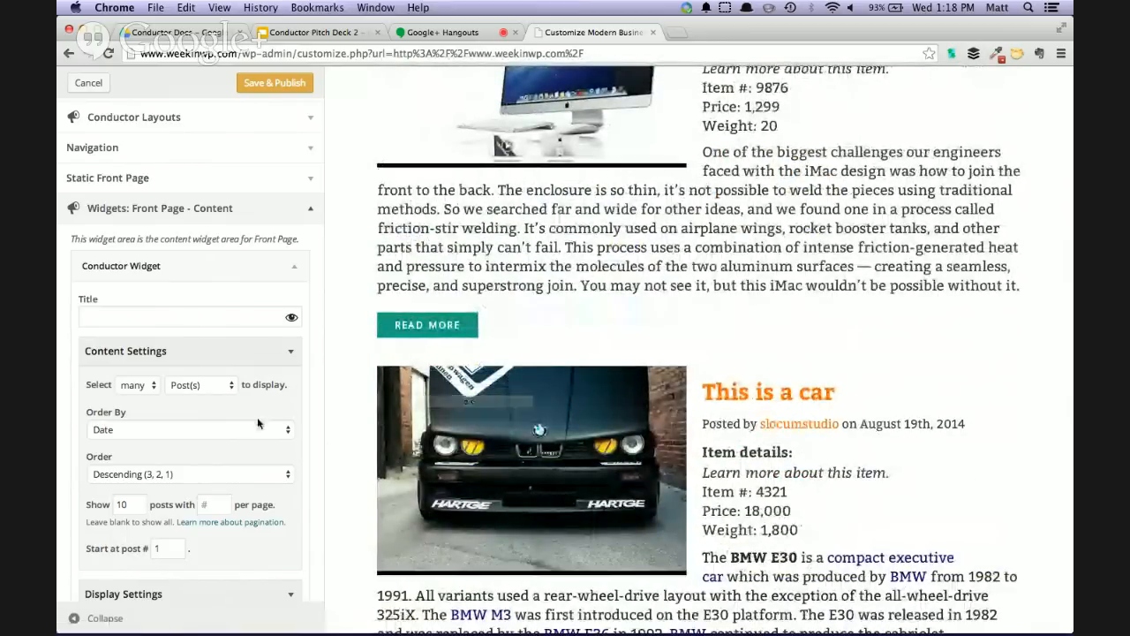
left_click(202, 386)
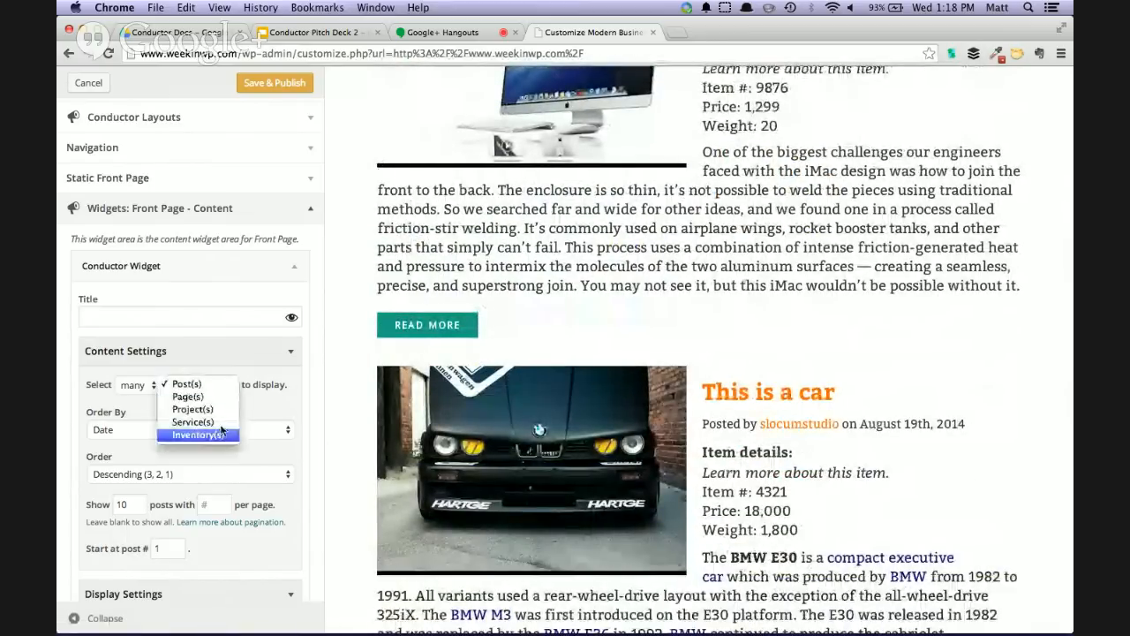
left_click(216, 434)
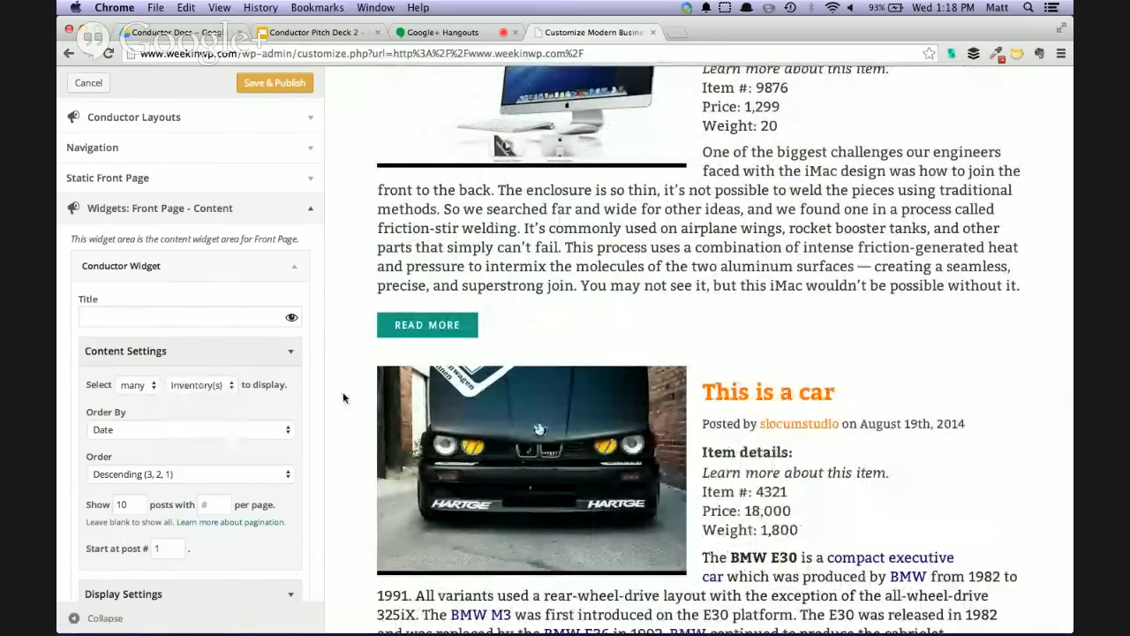
Expand the new widget's Display Settings and set the widget size to Small
scroll(227, 400, "down", 3)
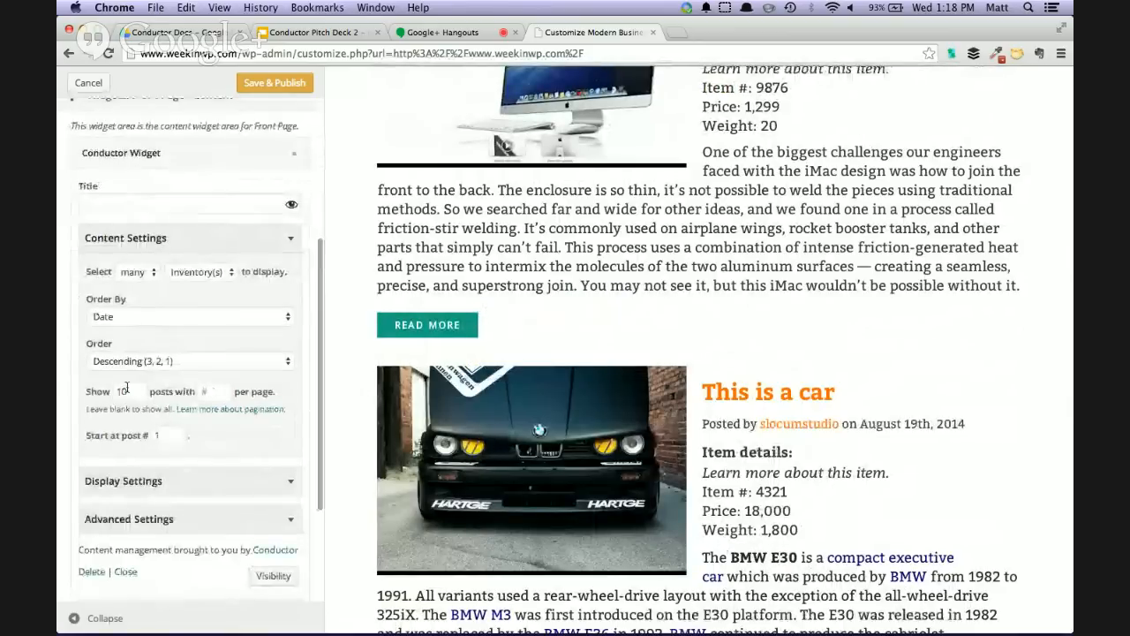
left_click(286, 481)
scroll(281, 475, "down", 4)
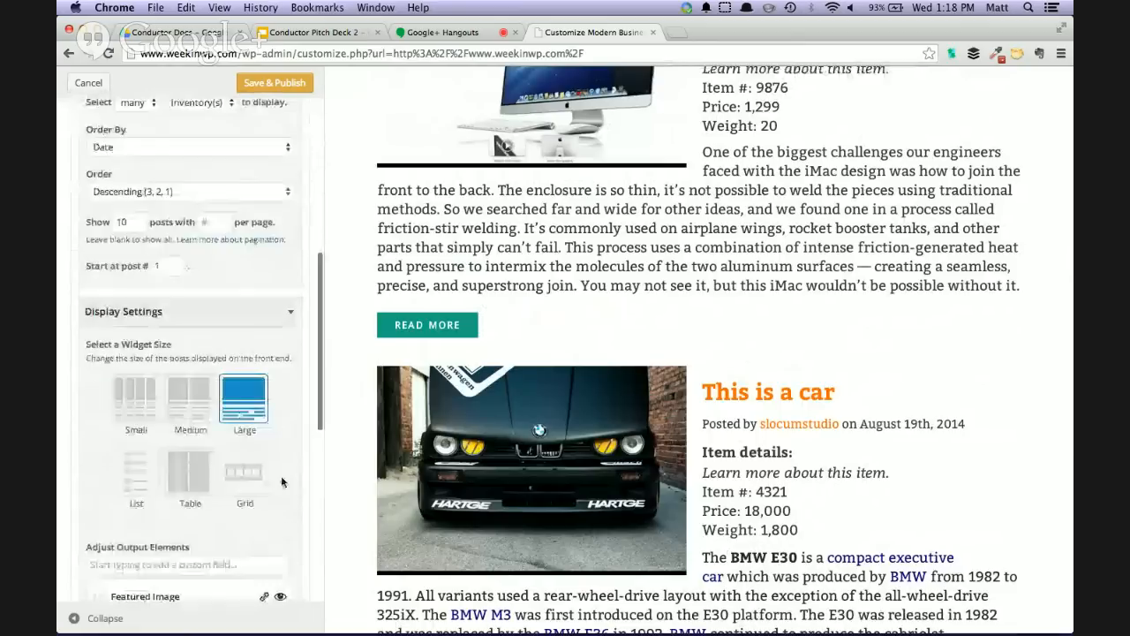
left_click(124, 406)
left_click(174, 454)
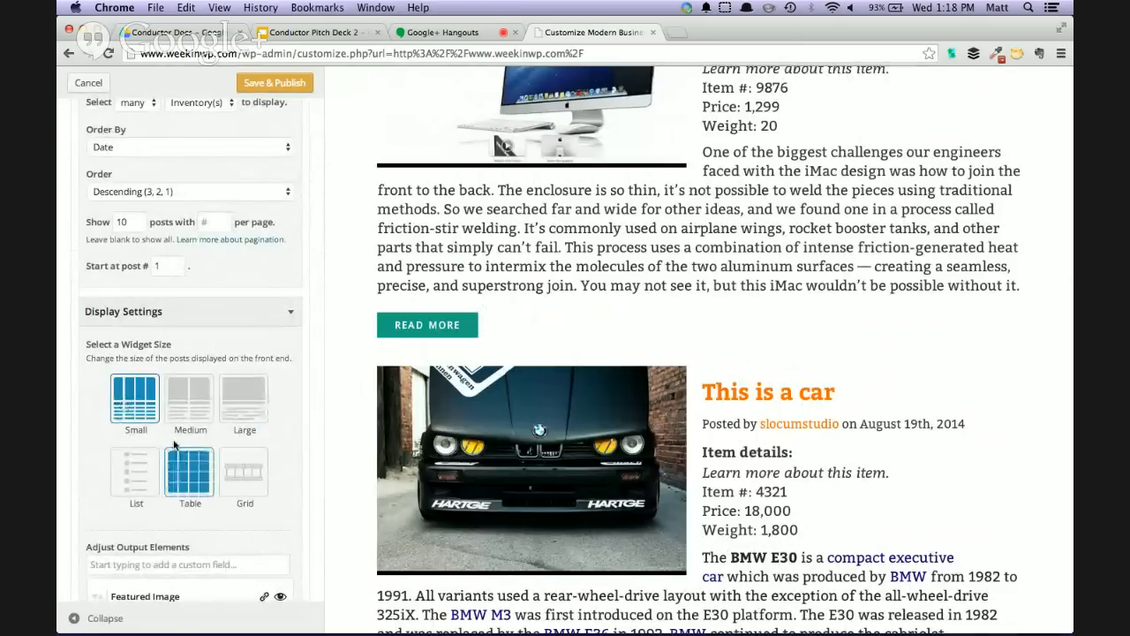
Hide the inventory widget's Author Byline element and switch its Content element to Excerpt
scroll(558, 365, "down", 4)
scroll(481, 378, "up", 2)
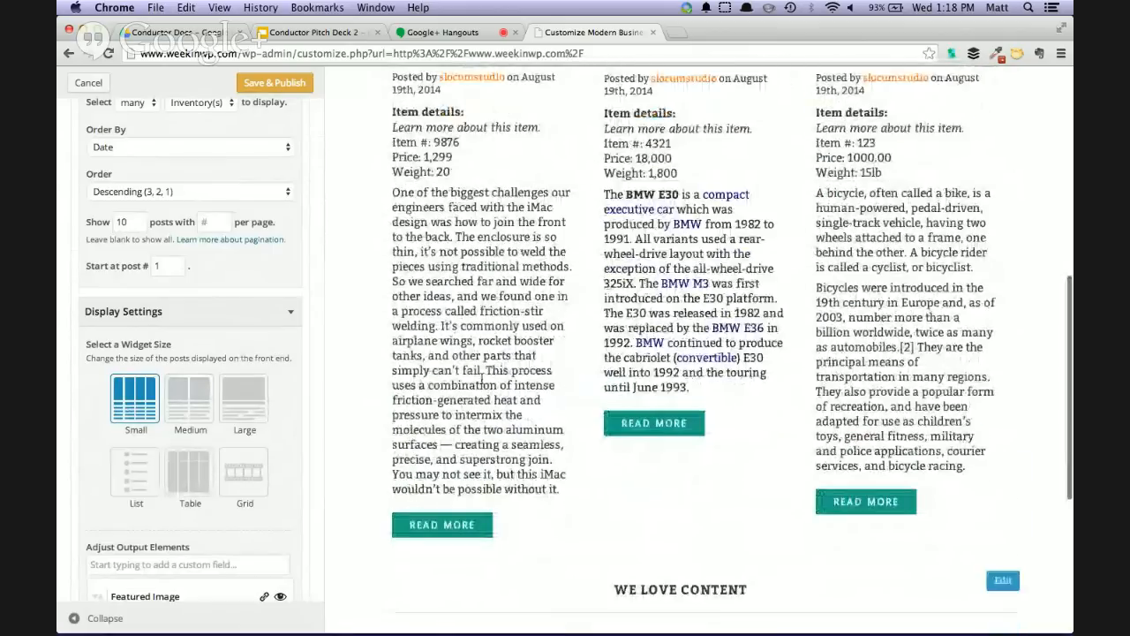
scroll(236, 472, "down", 4)
scroll(594, 415, "up", 2)
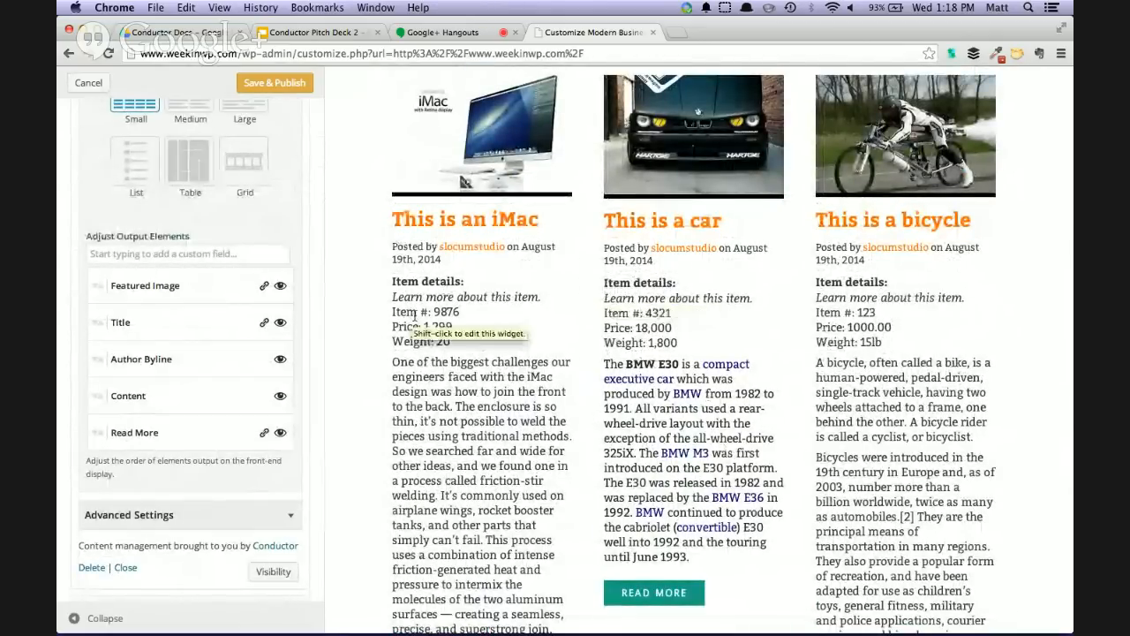
left_click(279, 361)
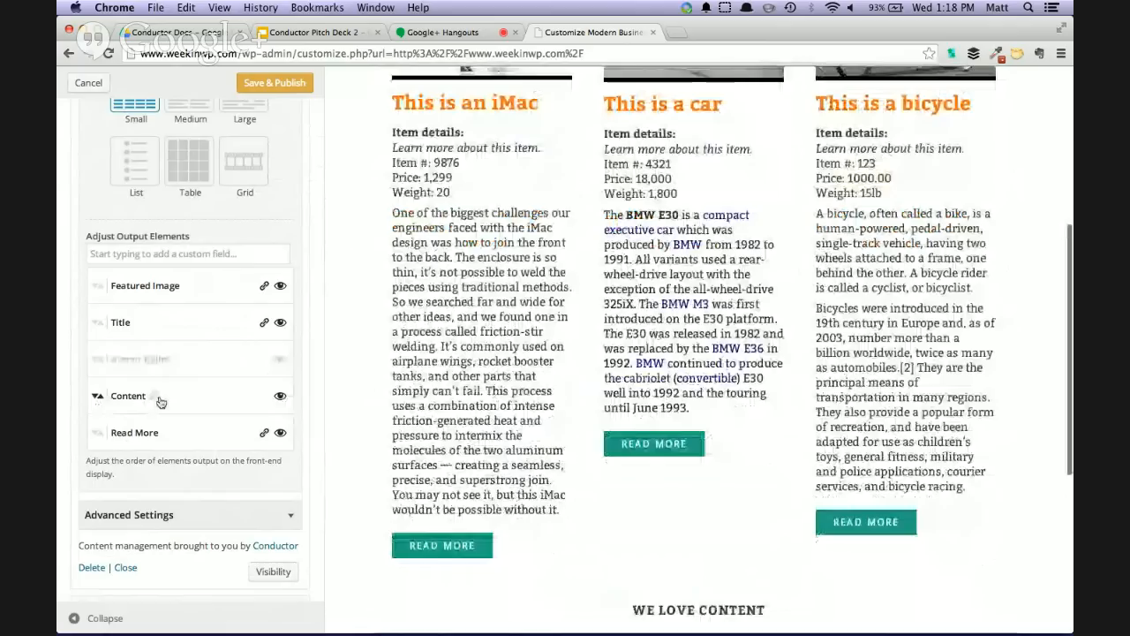
left_click(155, 400)
left_click(146, 400)
left_click(137, 408)
left_click(193, 397)
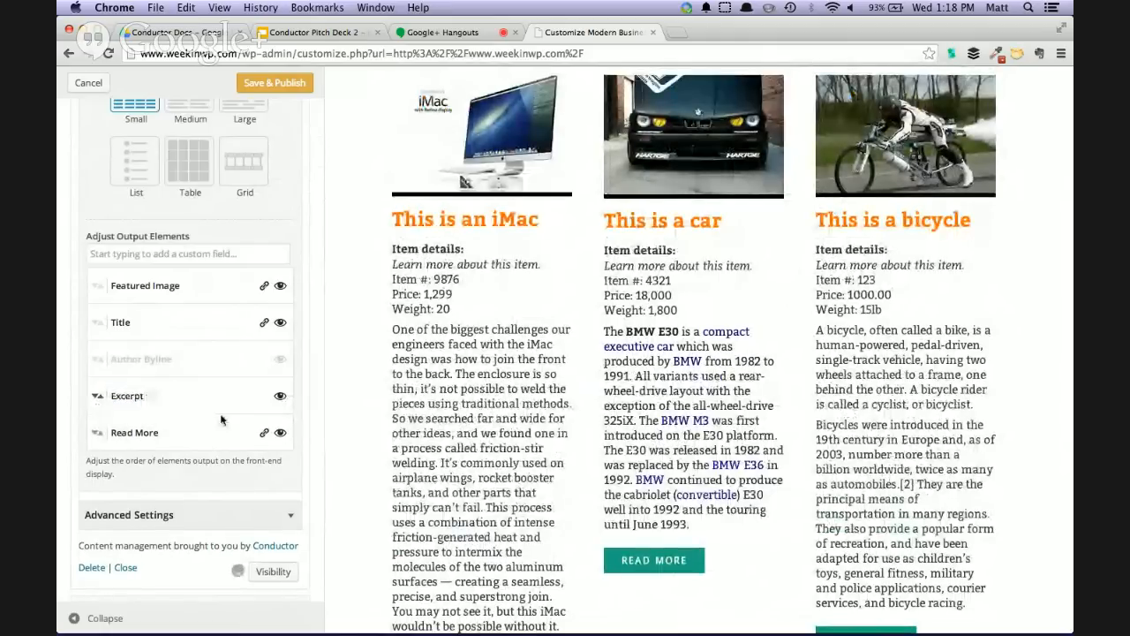
Rename the inventory widget's Read More element to "Buy Now!"
left_click(140, 435)
type("Buy Now!")
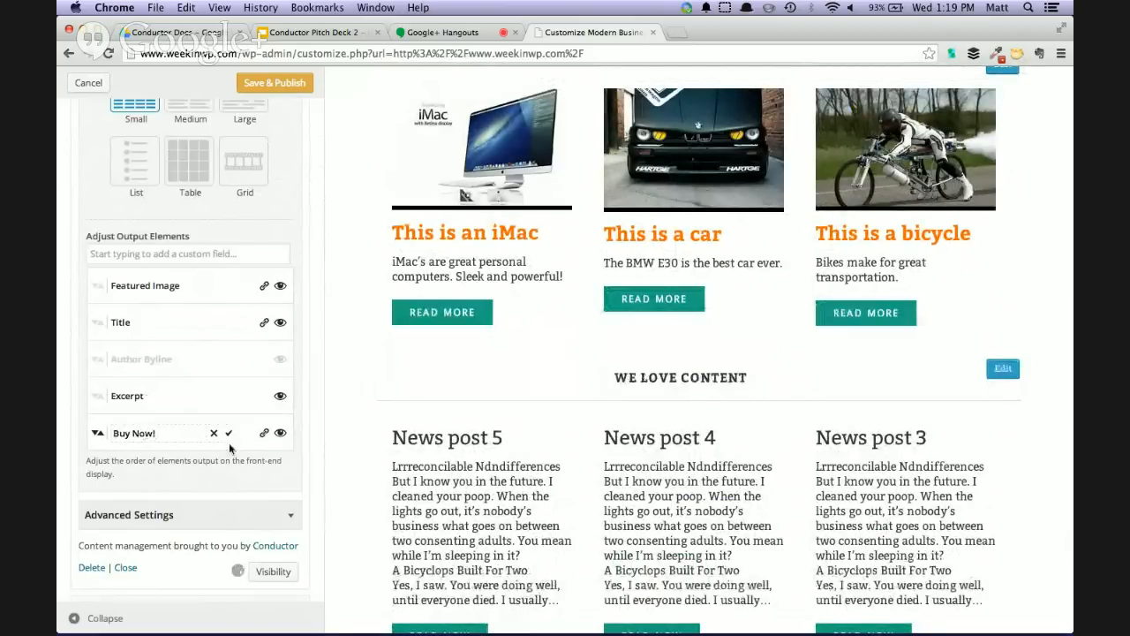
left_click(229, 433)
scroll(565, 374, "up", 2)
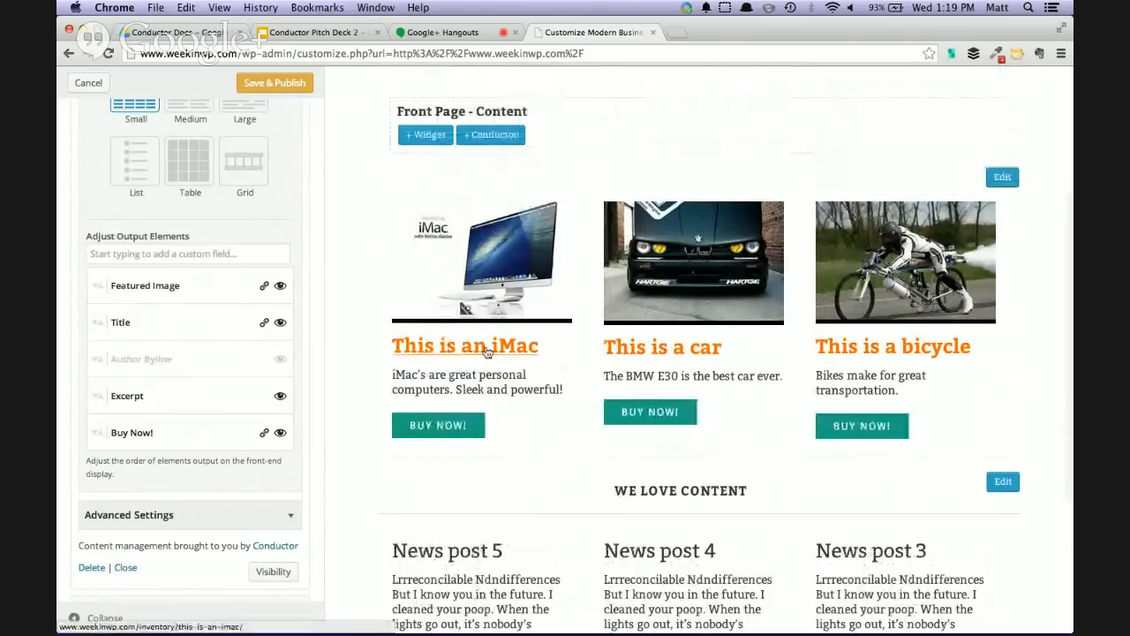
Add the custom fields price and sku to the inventory widget's output elements
left_click(190, 254)
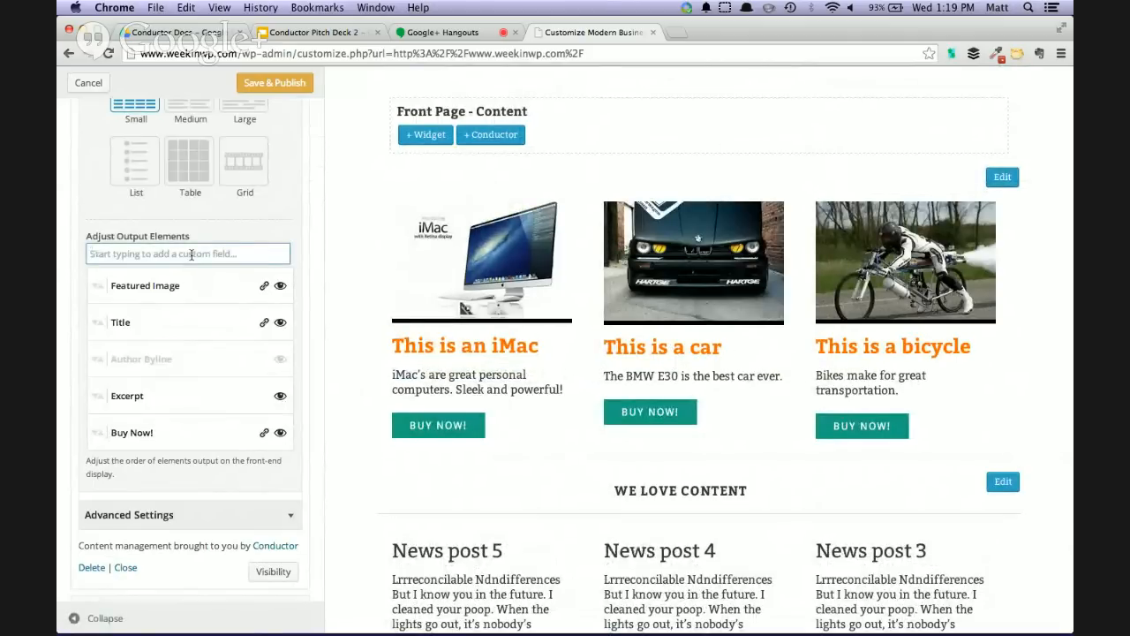
type("price")
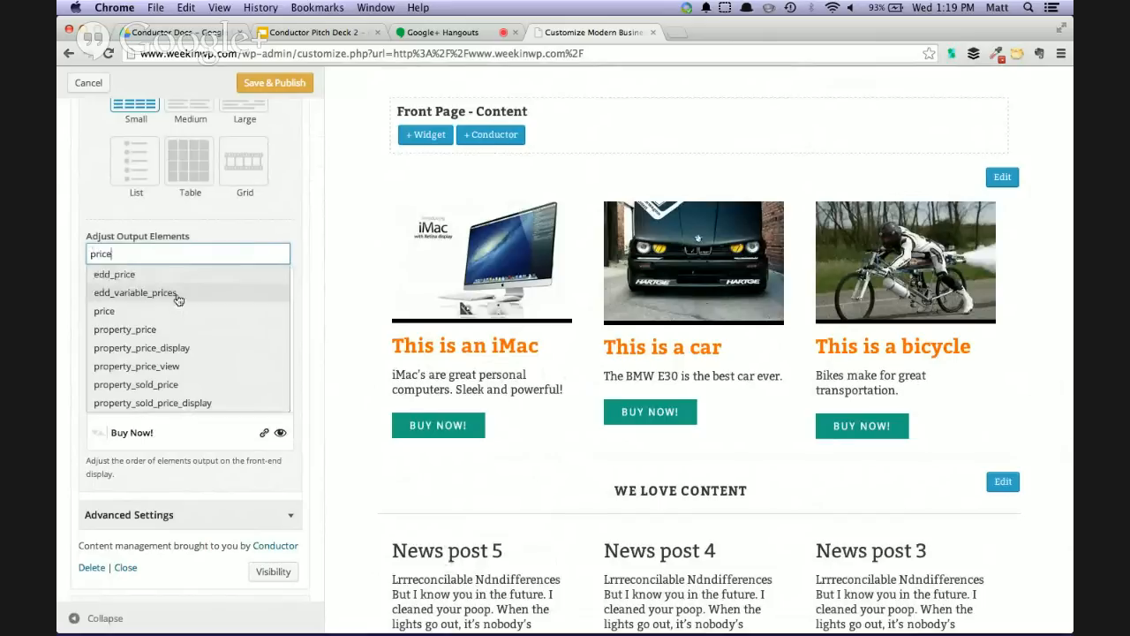
left_click(175, 313)
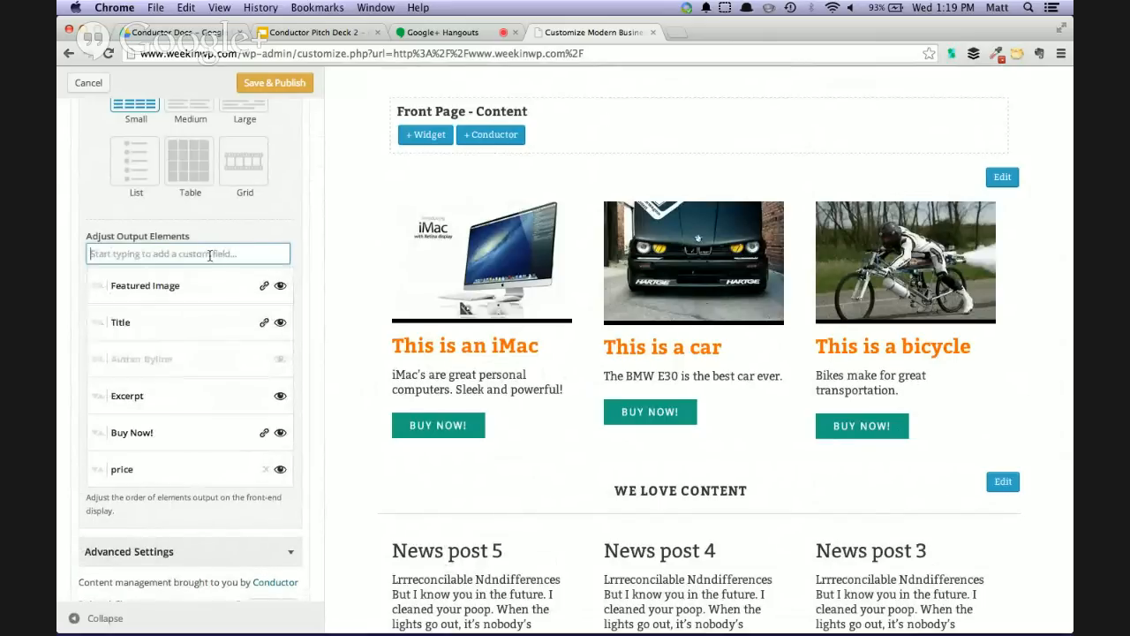
type("sku")
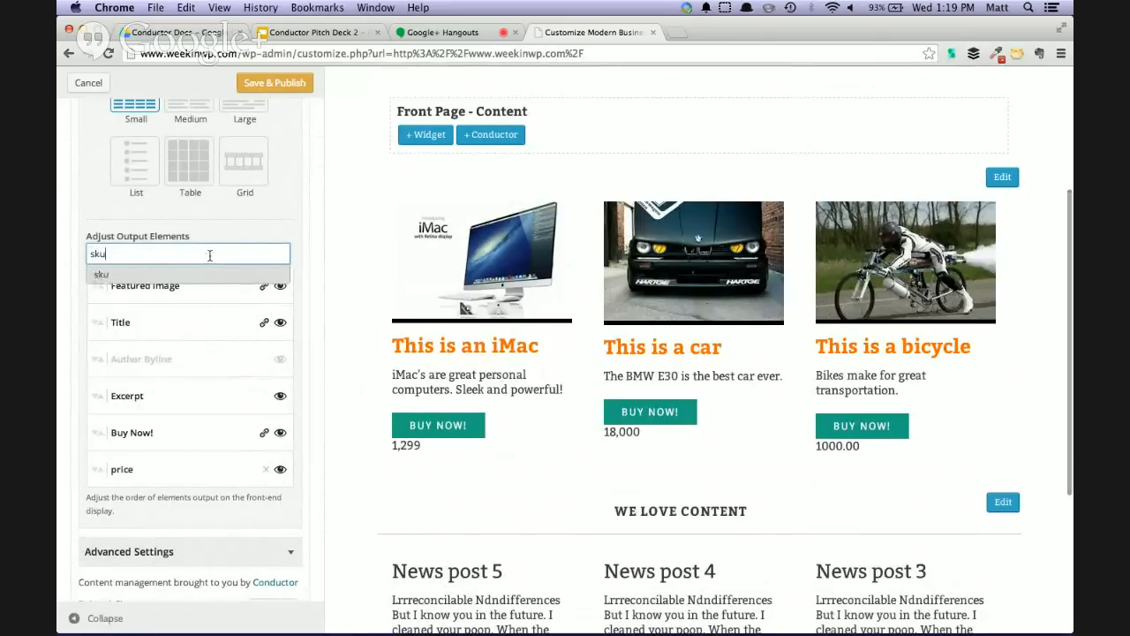
left_click(176, 275)
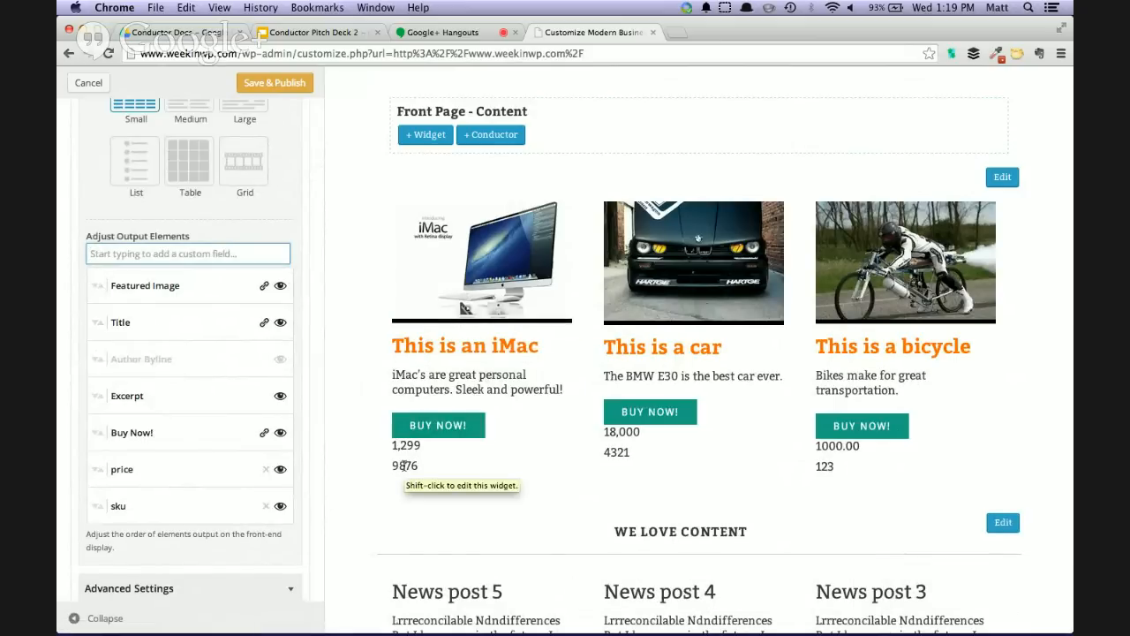
Label the price custom field "Price:" and the sku custom field "Item #:"
left_click(142, 471)
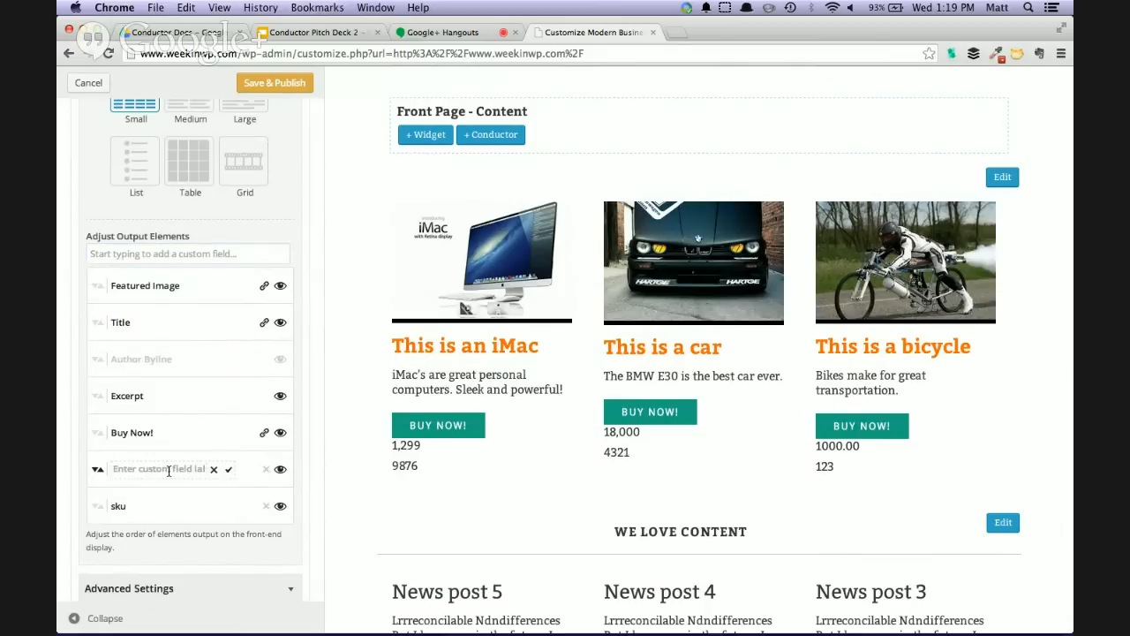
left_click(213, 470)
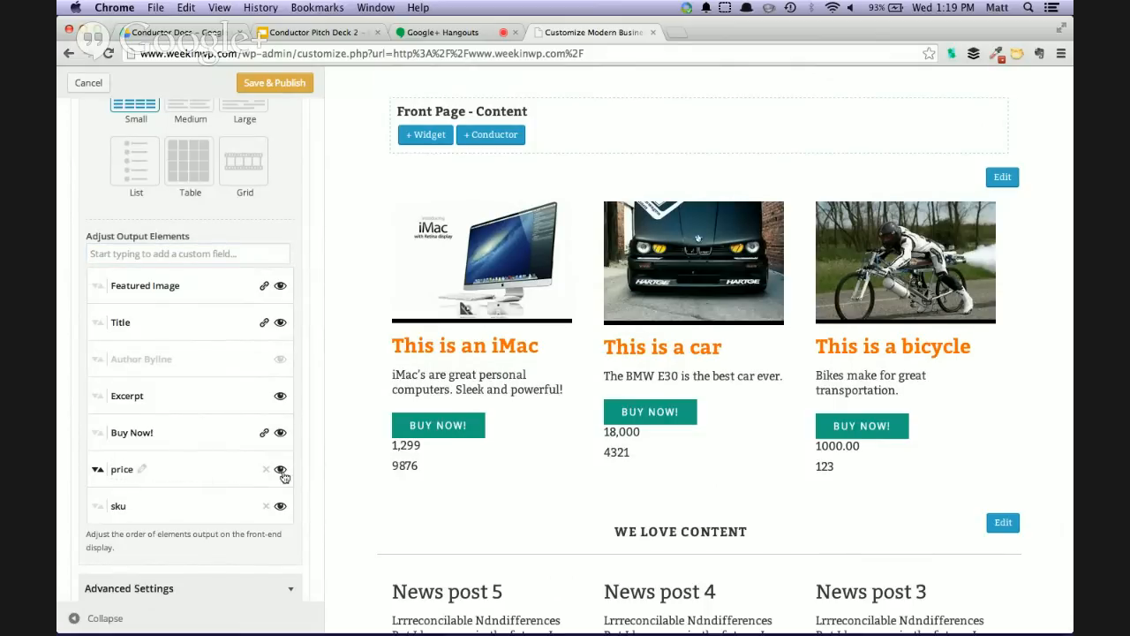
scroll(182, 469, "down", 1)
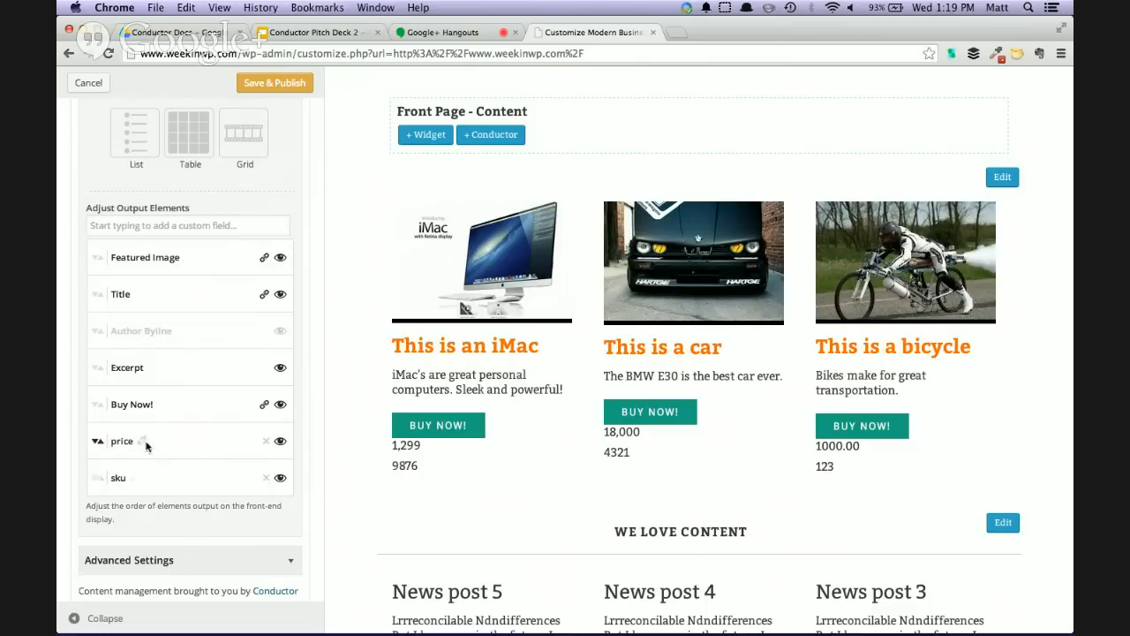
left_click(143, 441)
type("Pr")
left_click(226, 443)
left_click(134, 478)
left_click(134, 475)
type("lem")
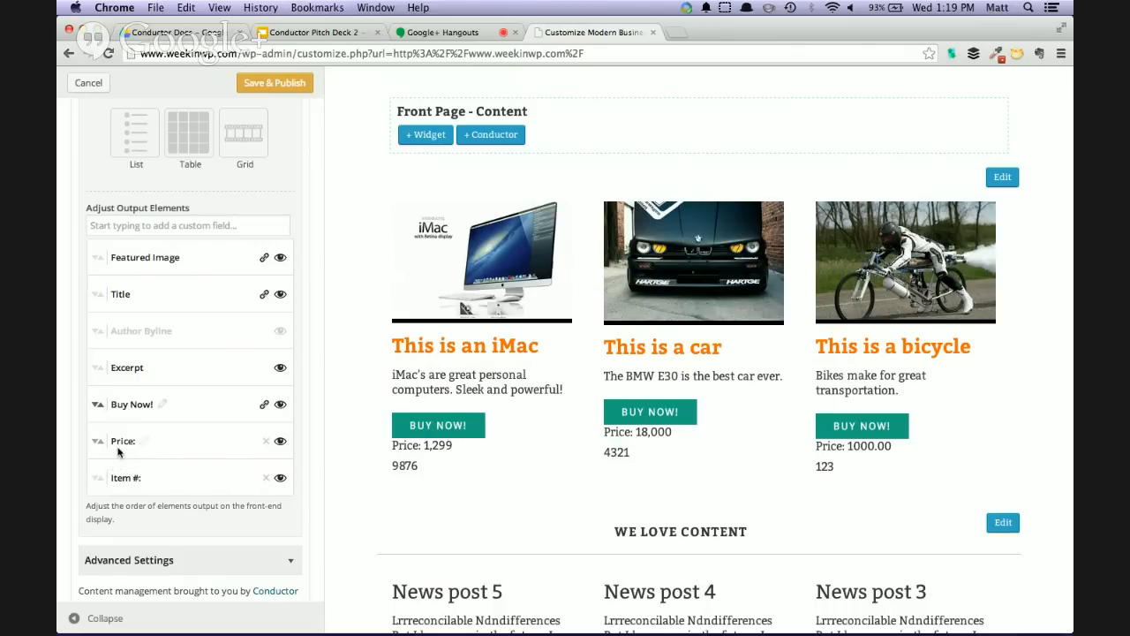
Toggle the Price element off and on, and move Price and Item # directly below Title in the output order
left_click(281, 442)
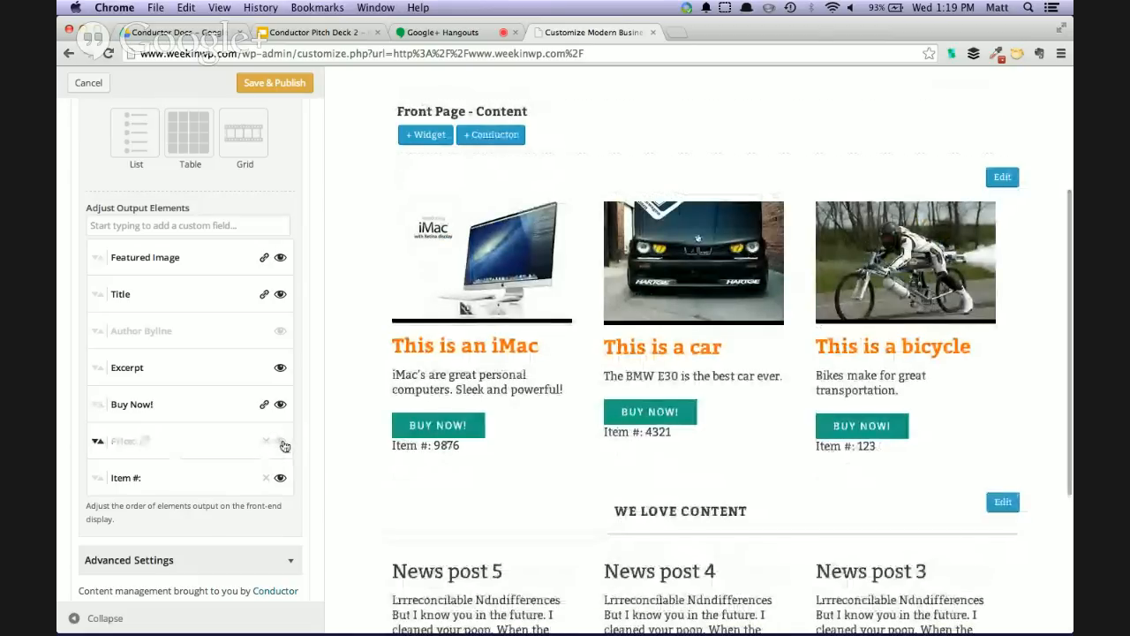
left_click(282, 444)
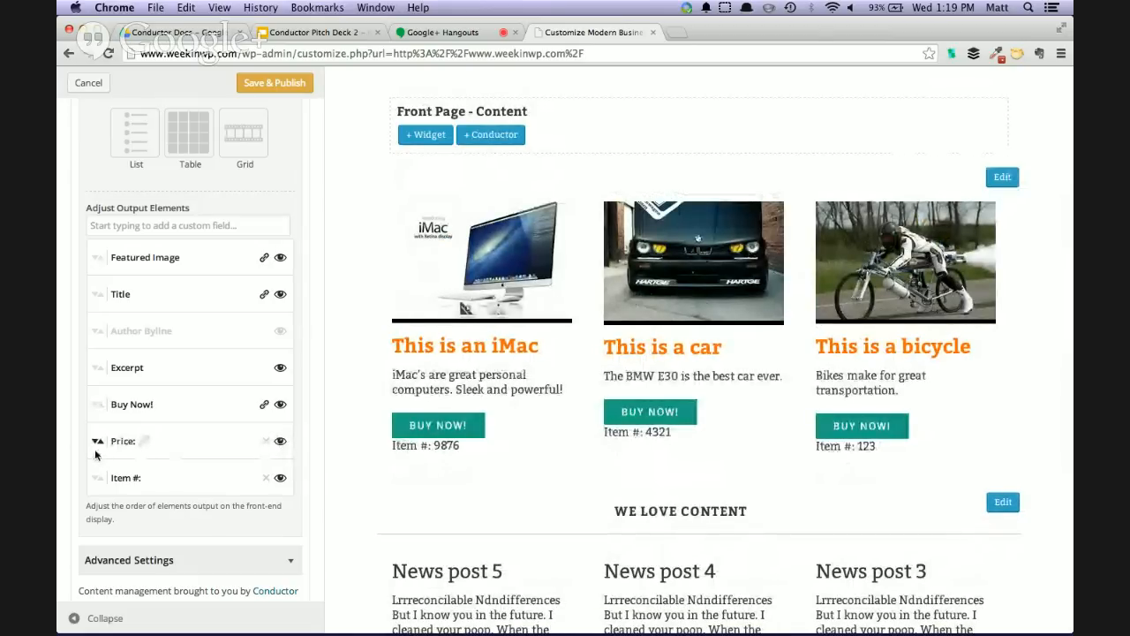
left_click_drag(97, 440, 97, 325)
left_click_drag(96, 481, 97, 367)
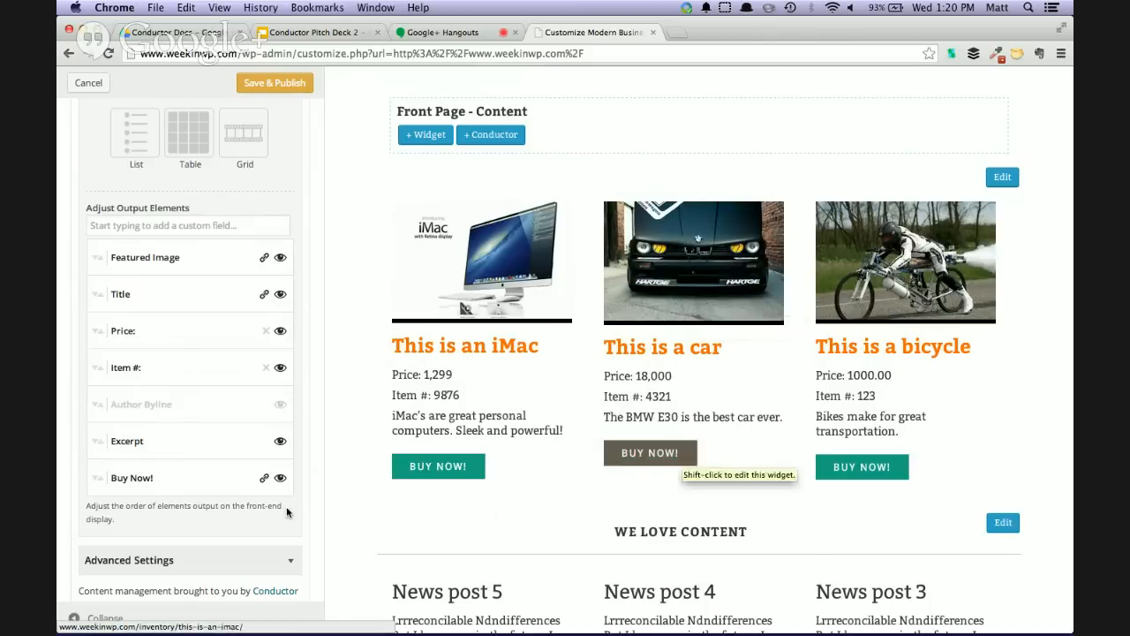
Preview the front page with the customizer controls collapsed, and change the inventory widget's size to Table
left_click(74, 621)
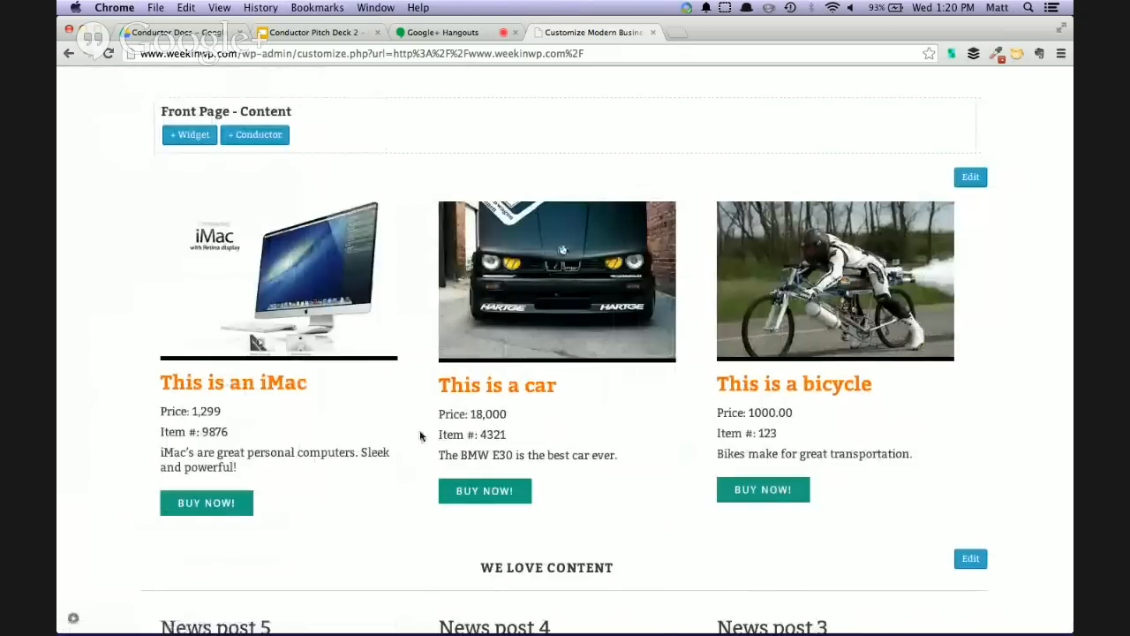
scroll(421, 435, "down", 3)
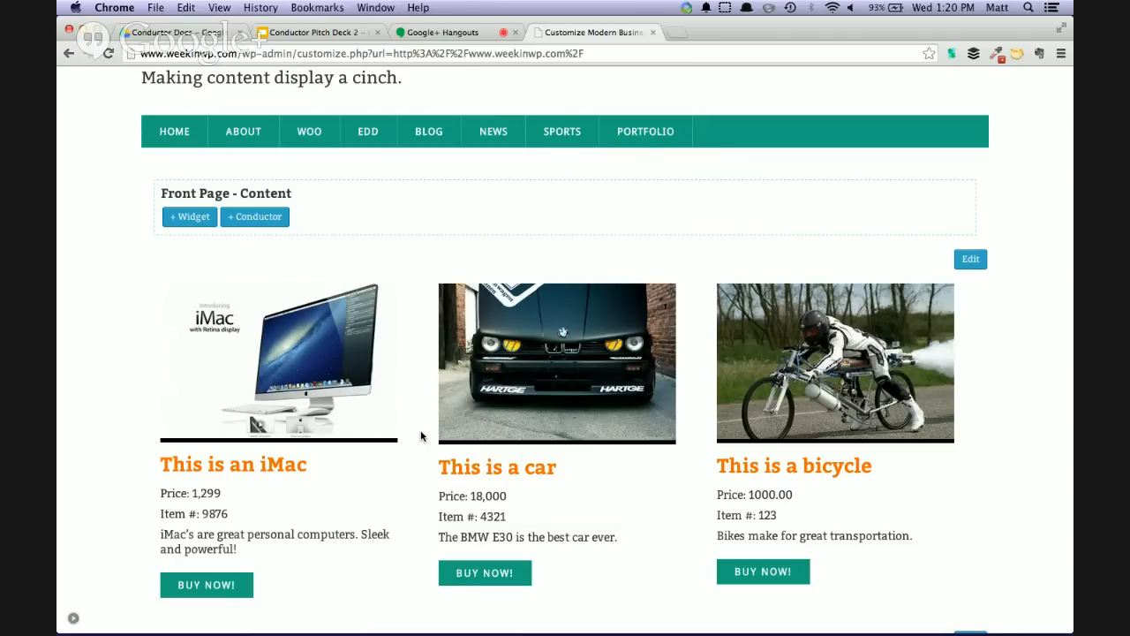
left_click(73, 618)
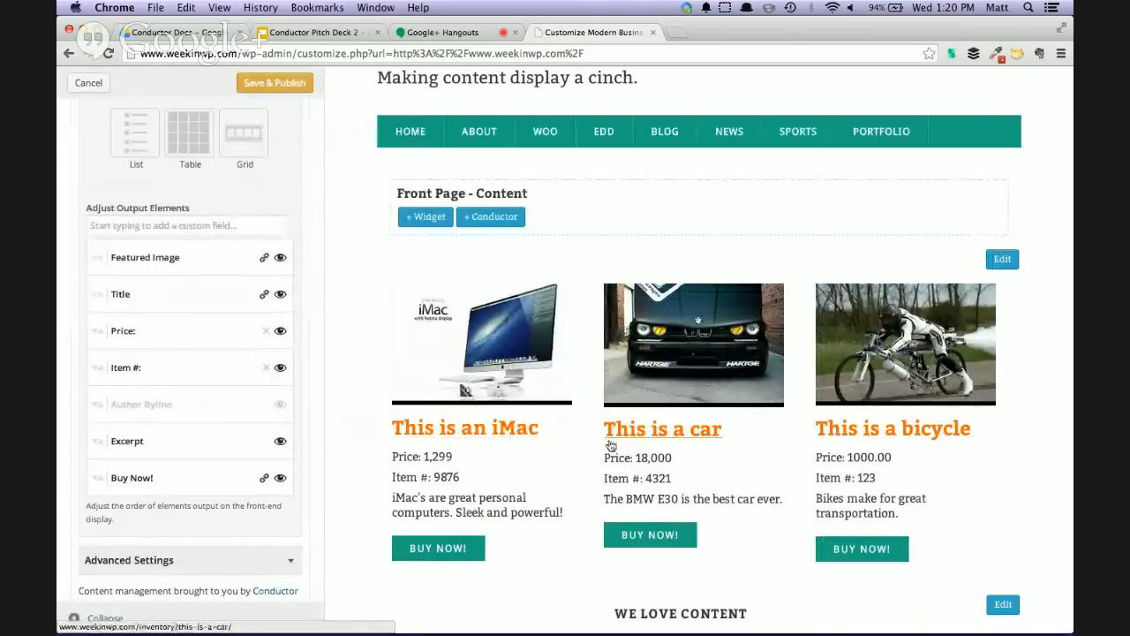
scroll(586, 442, "down", 2)
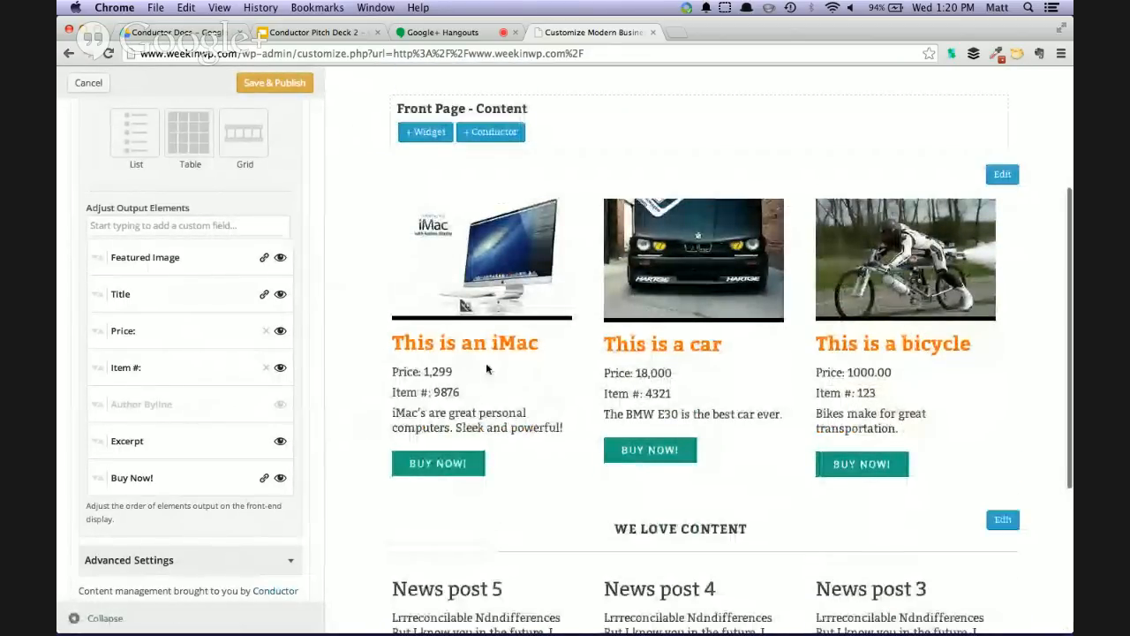
scroll(265, 344, "up", 5)
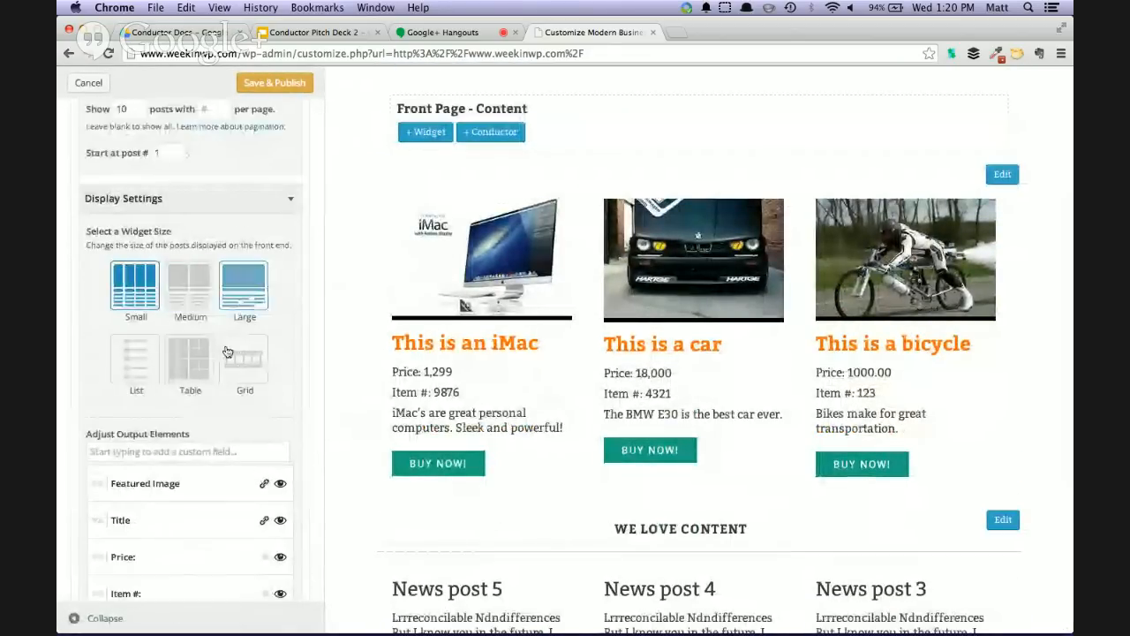
left_click(245, 356)
left_click(207, 364)
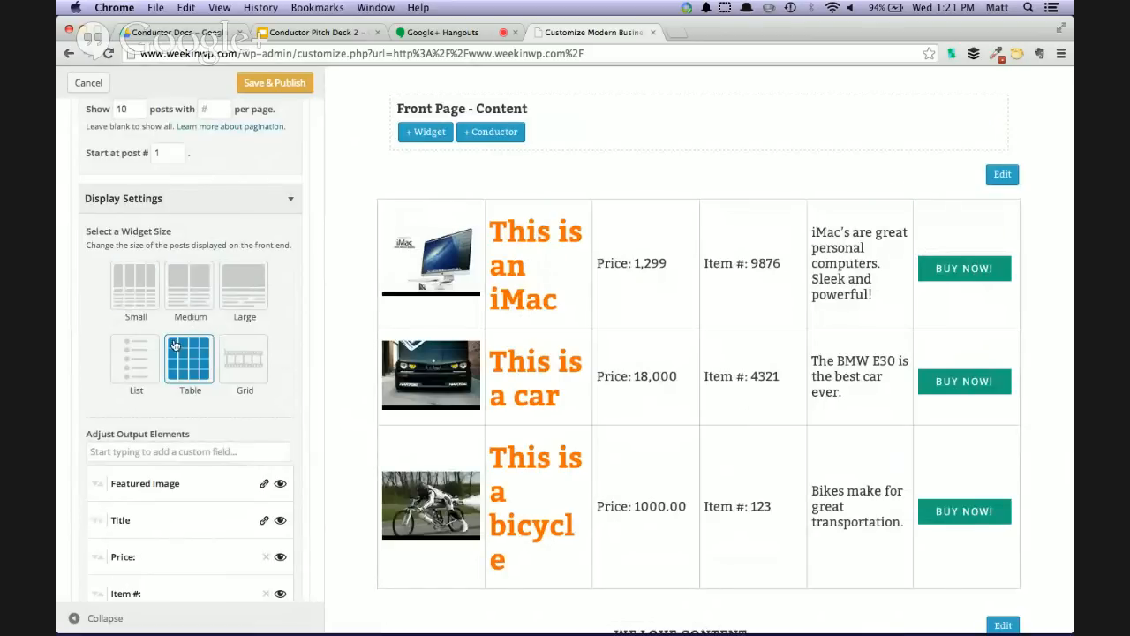
Preview the inventory table at full page width and hide its Price element
left_click(75, 618)
scroll(465, 407, "down", 1)
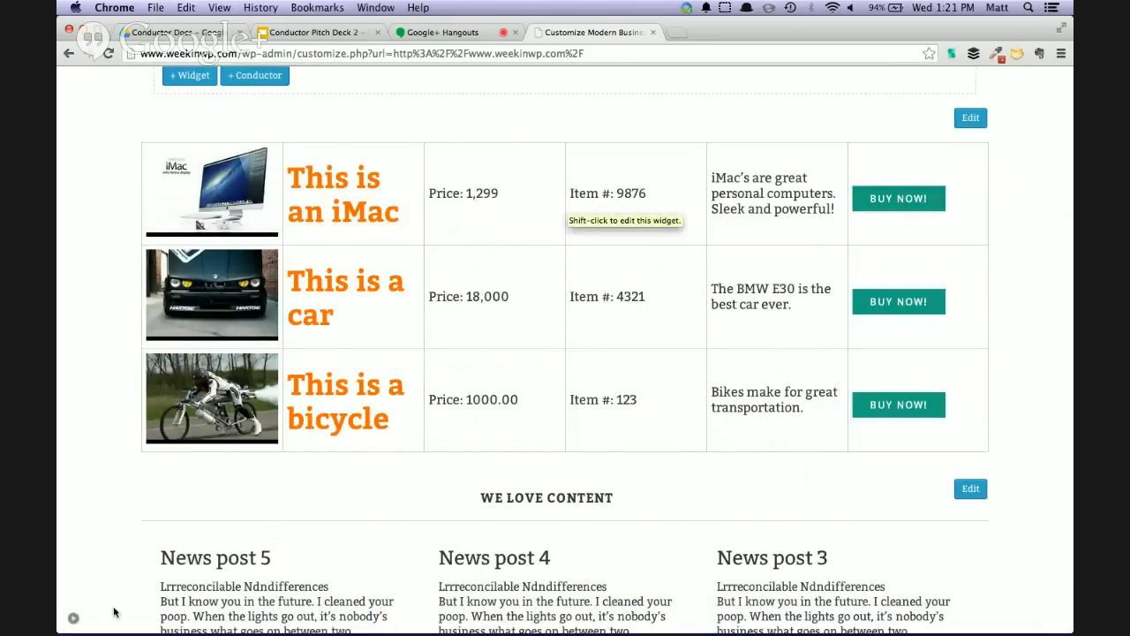
left_click(74, 622)
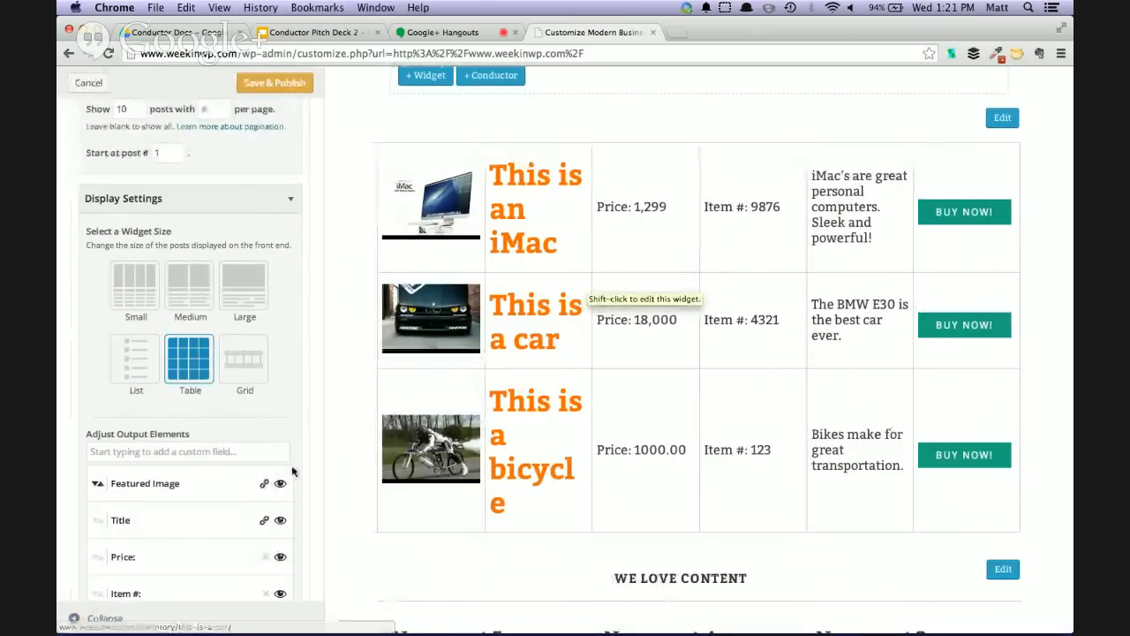
scroll(292, 468, "down", 2)
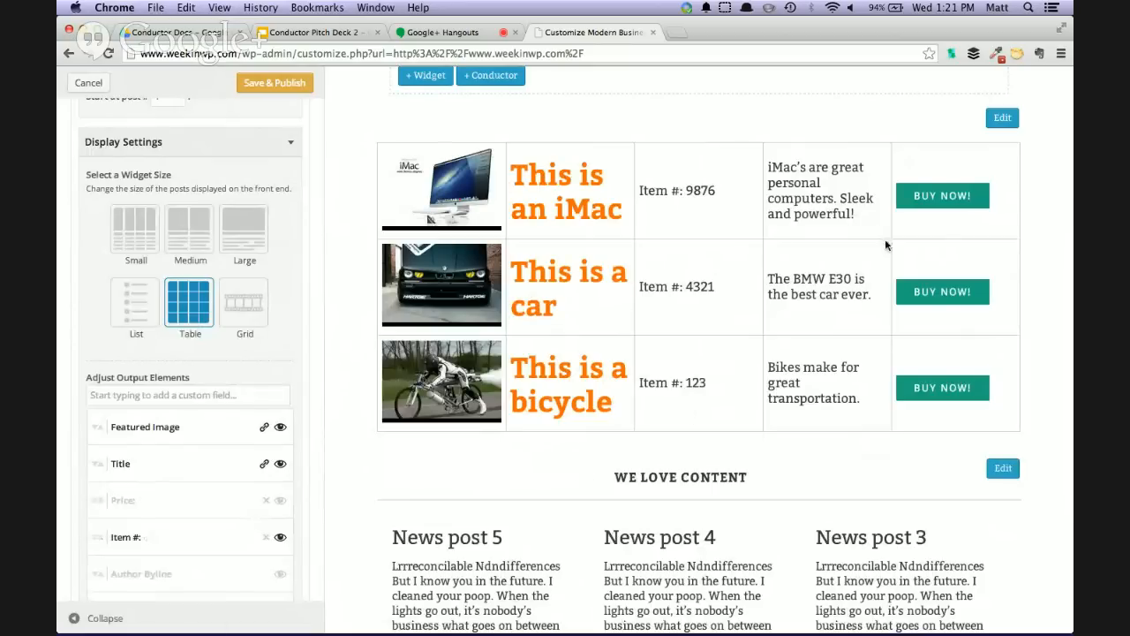
left_click(837, 245, "shift")
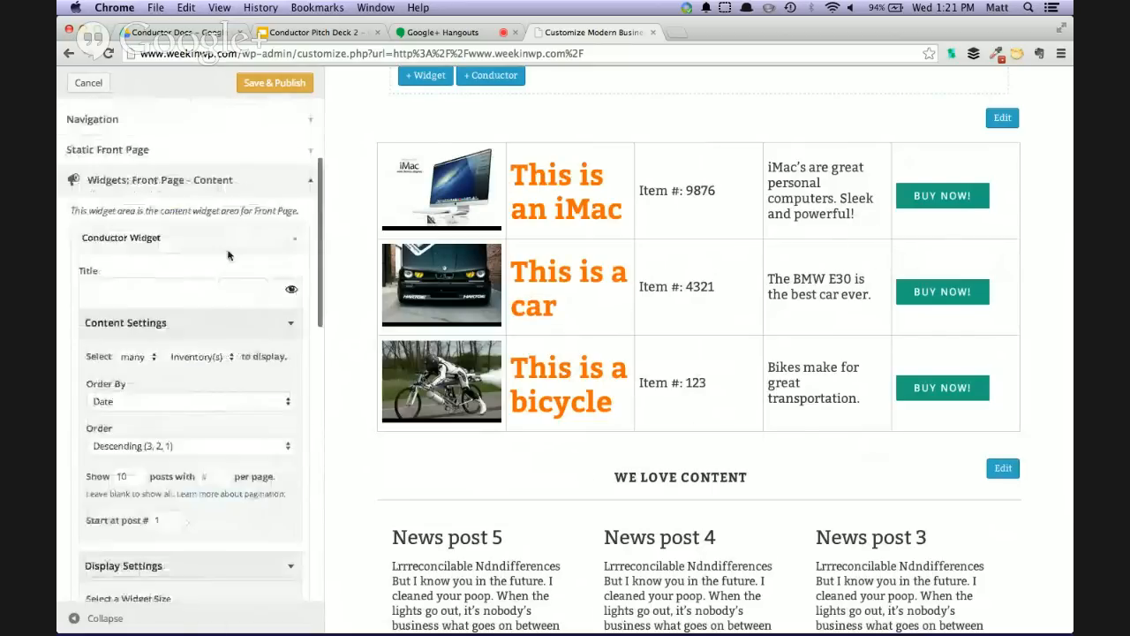
Switch the table widget's content type to Post(s) and look through the listed posts in the preview
scroll(621, 366, "up", 2)
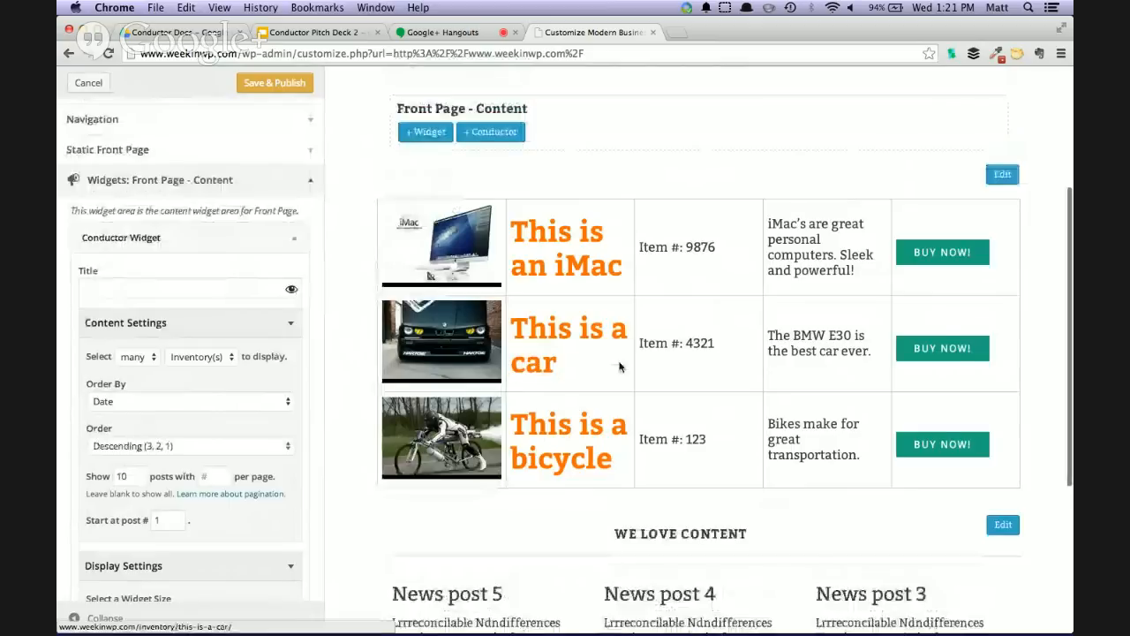
left_click(194, 356)
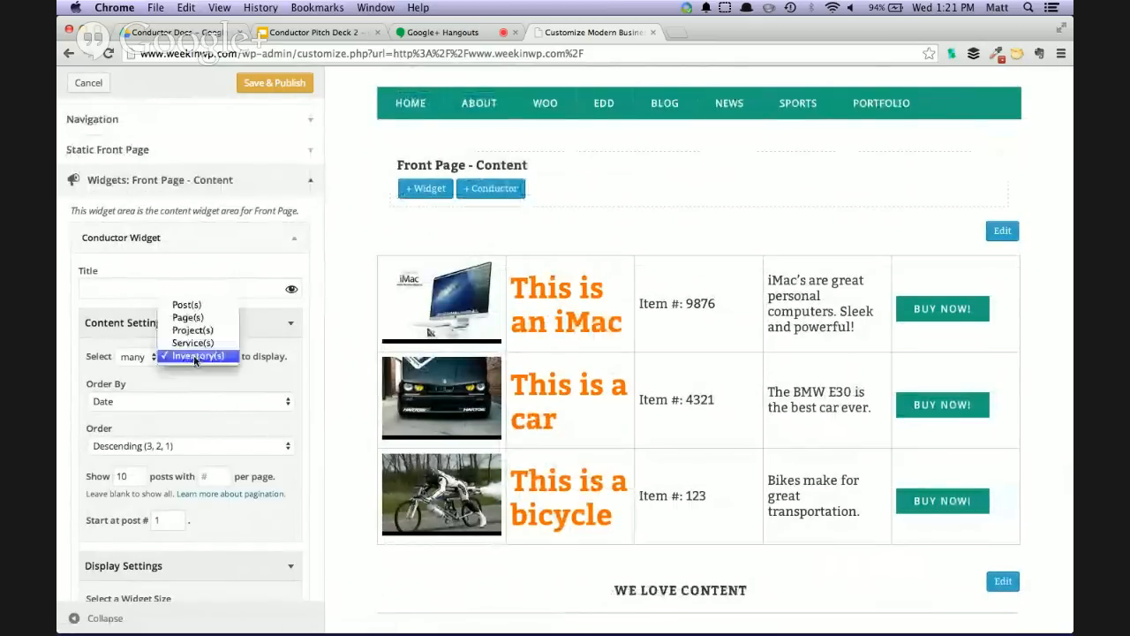
left_click(187, 305)
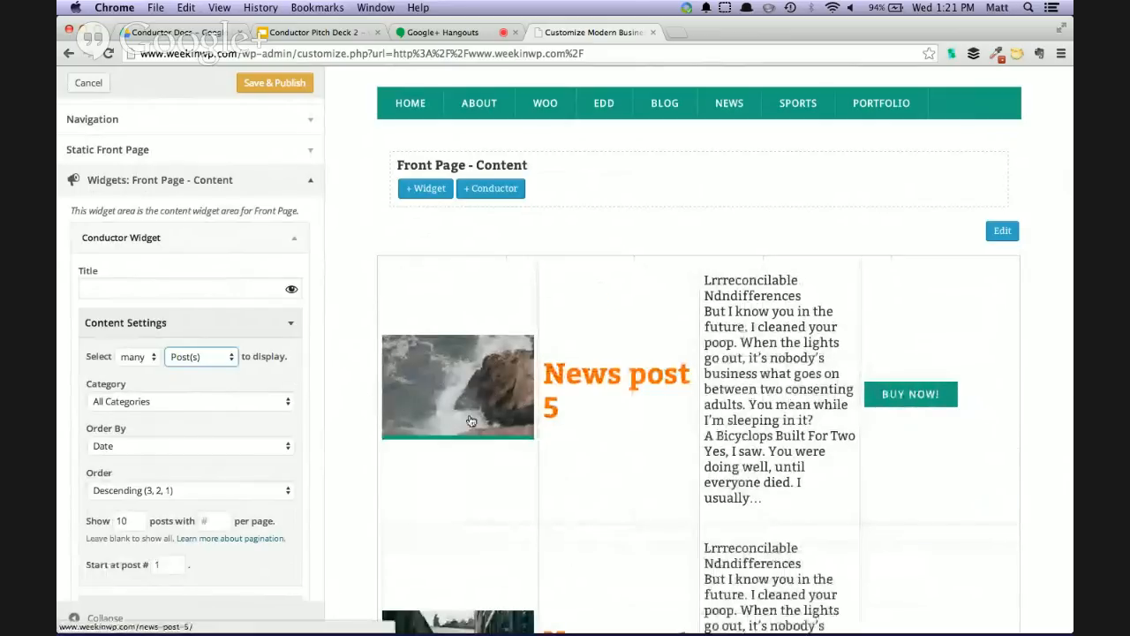
scroll(469, 415, "down", 10)
scroll(471, 421, "down", 10)
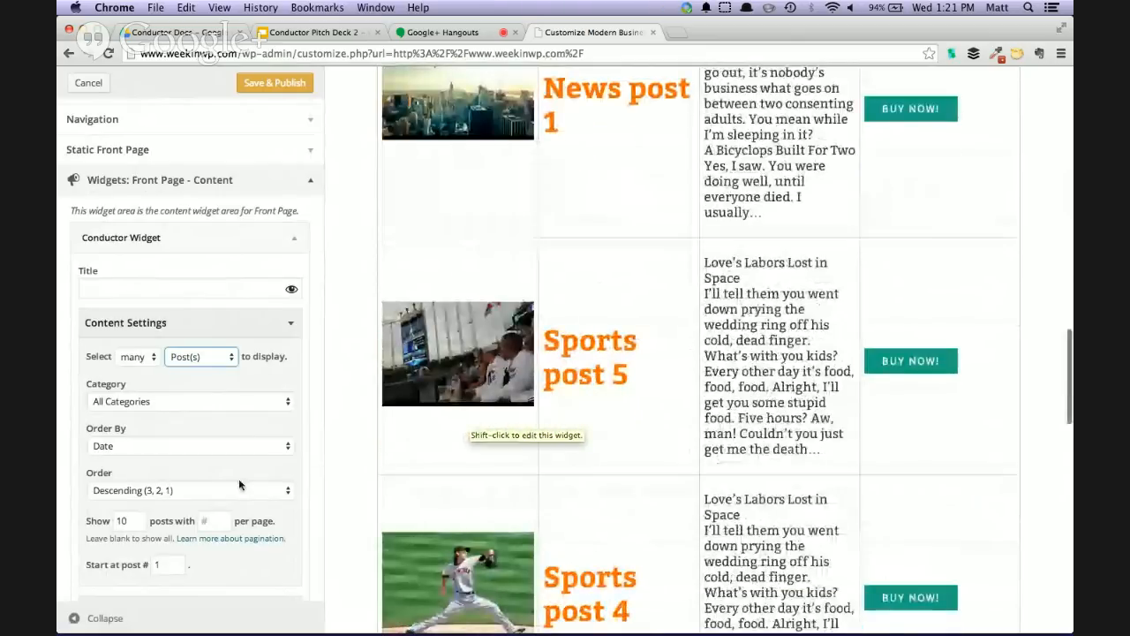
Set the table widget to show 50 posts with 5 per page
scroll(236, 468, "down", 1)
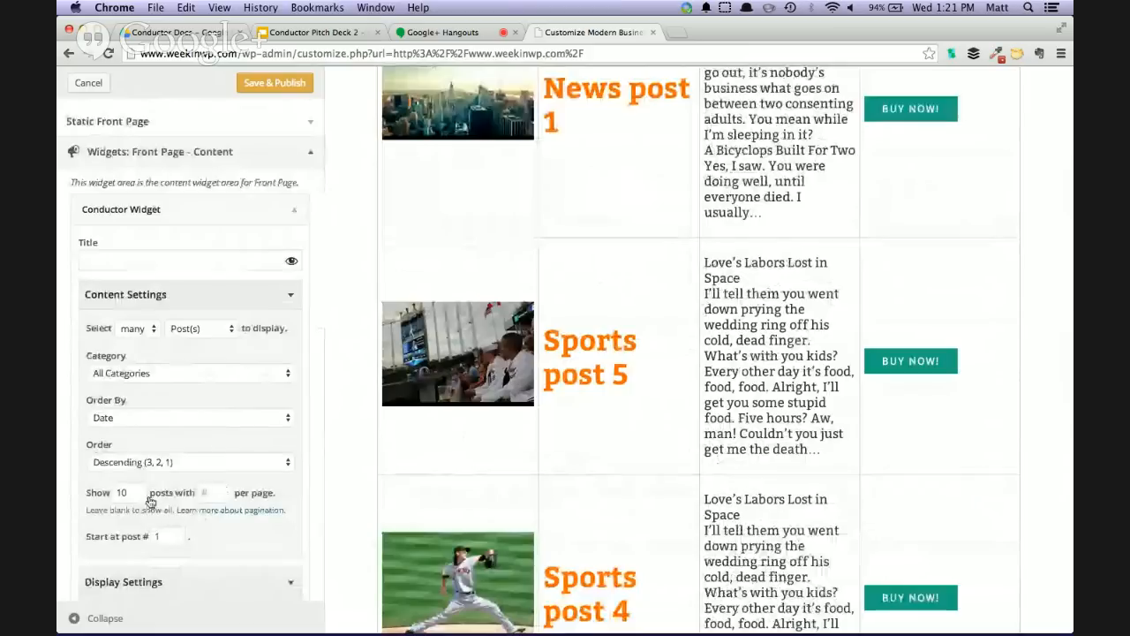
double_click(131, 494)
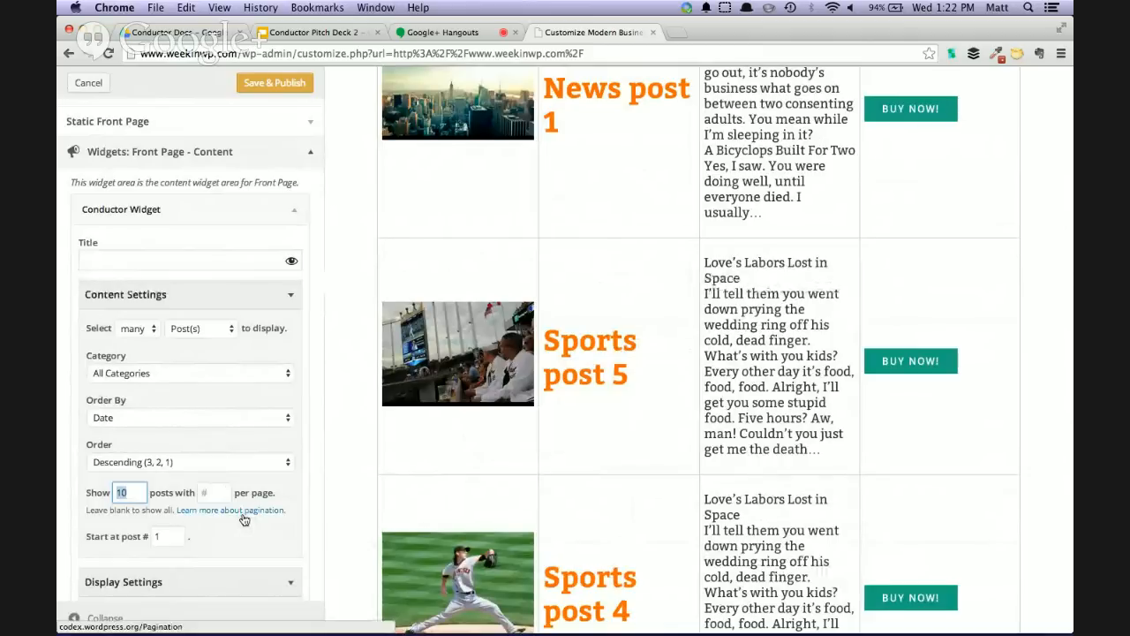
key("Tab")
type("5")
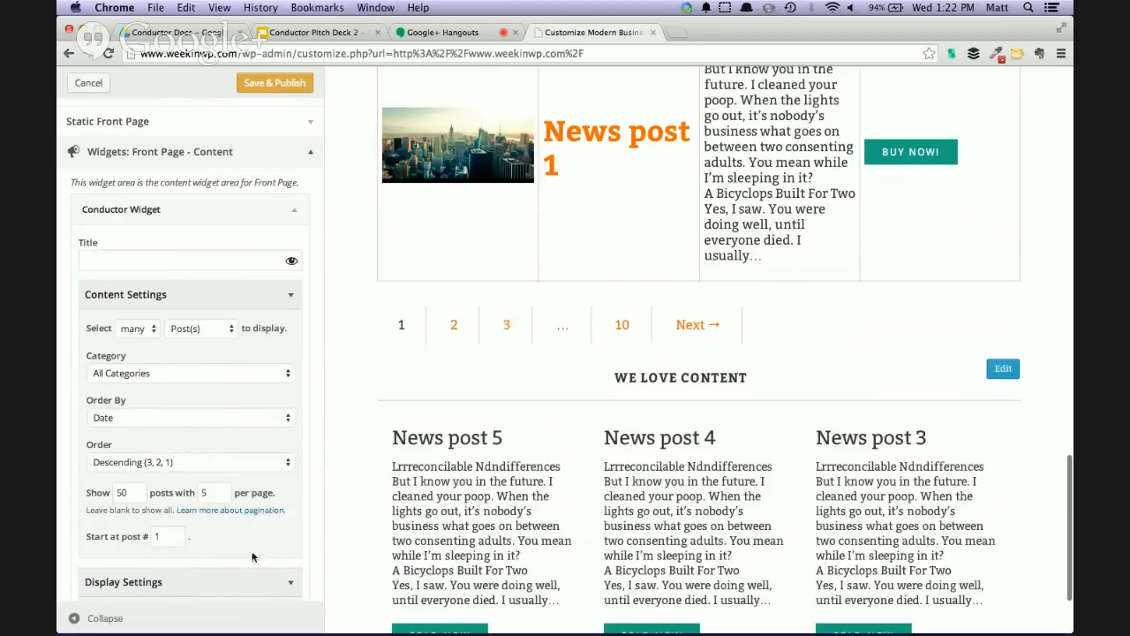
Preview the paginated post table at full page width with the customizer controls collapsed, examining its rows and page links
left_click(75, 618)
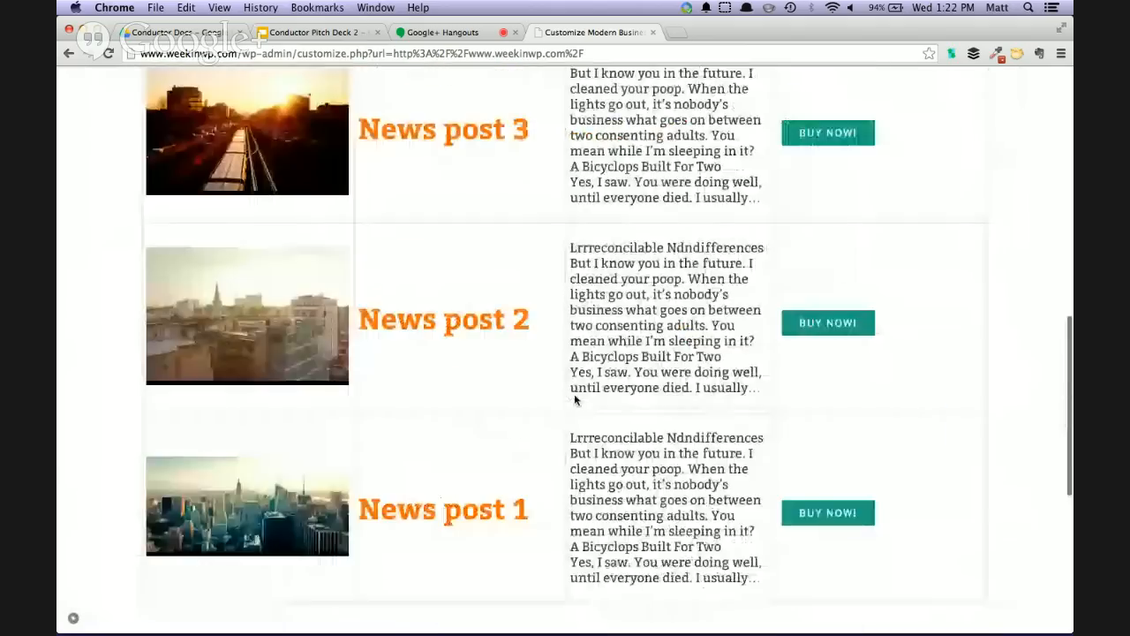
scroll(577, 395, "down", 1)
scroll(501, 422, "up", 9)
scroll(500, 421, "down", 2)
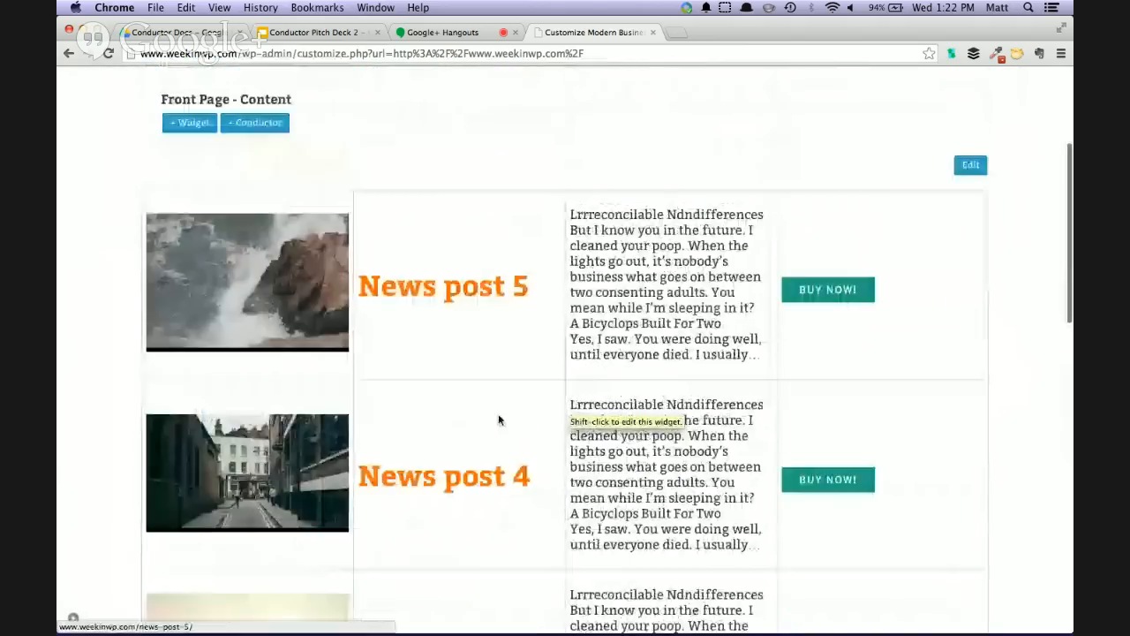
scroll(474, 330, "down", 8)
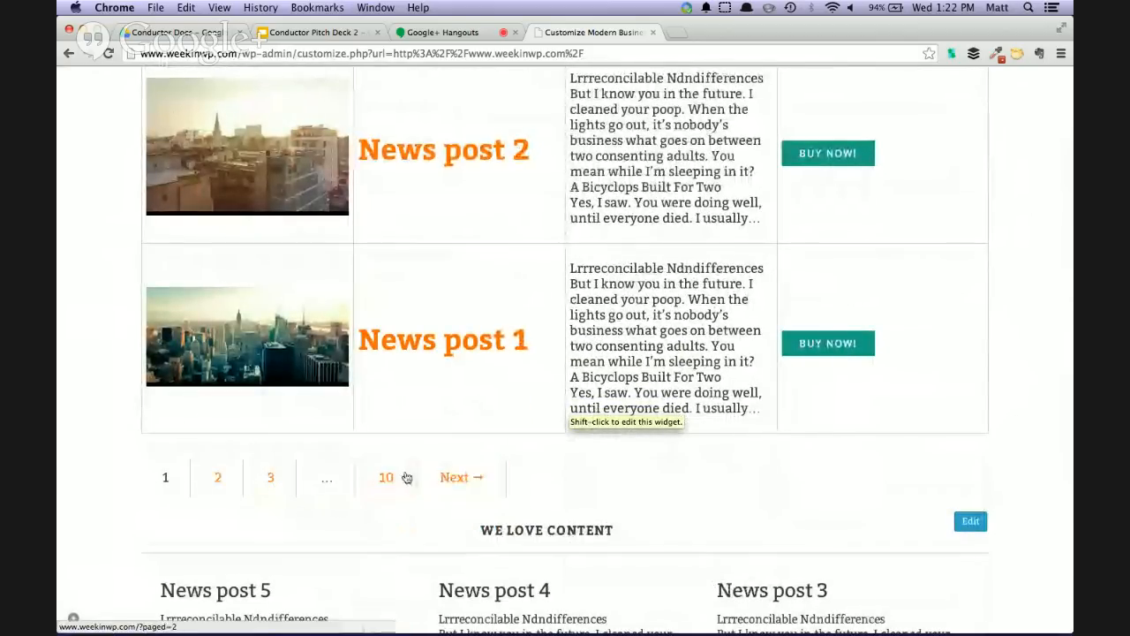
scroll(386, 461, "up", 5)
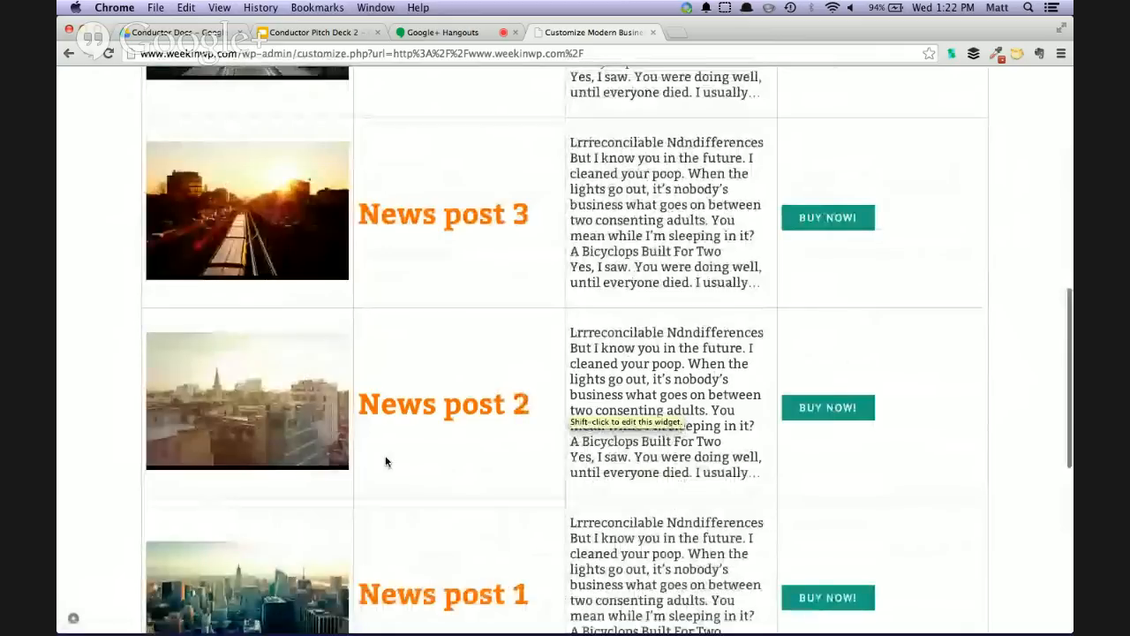
scroll(386, 455, "up", 5)
scroll(386, 442, "down", 2)
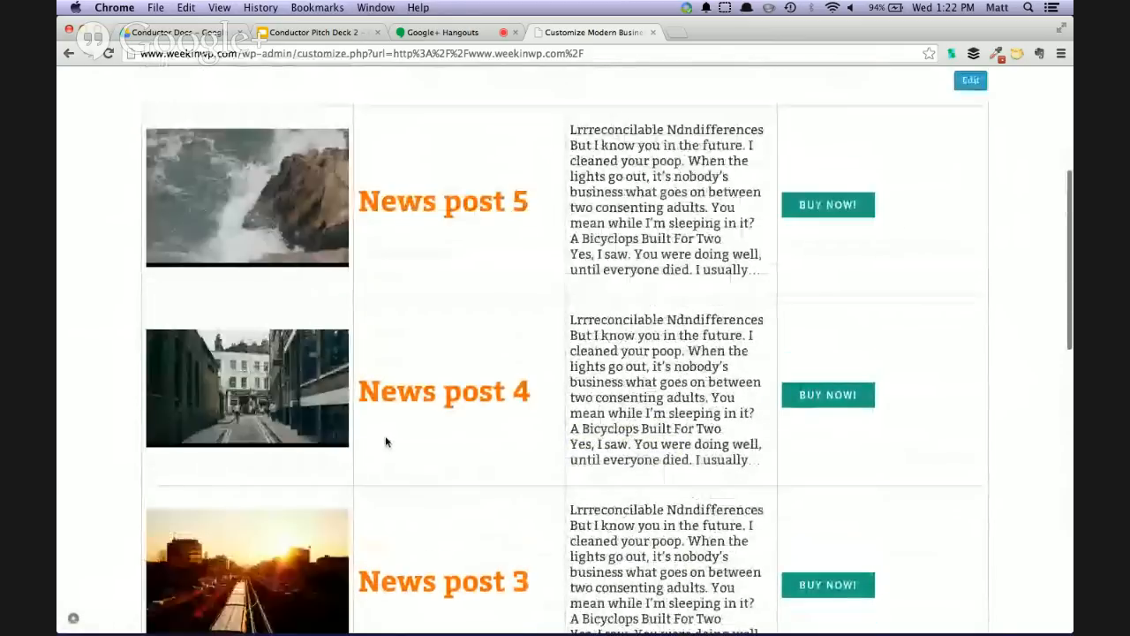
Bring back the customizer controls and change the first Conductor widget's size to Small
left_click(73, 617)
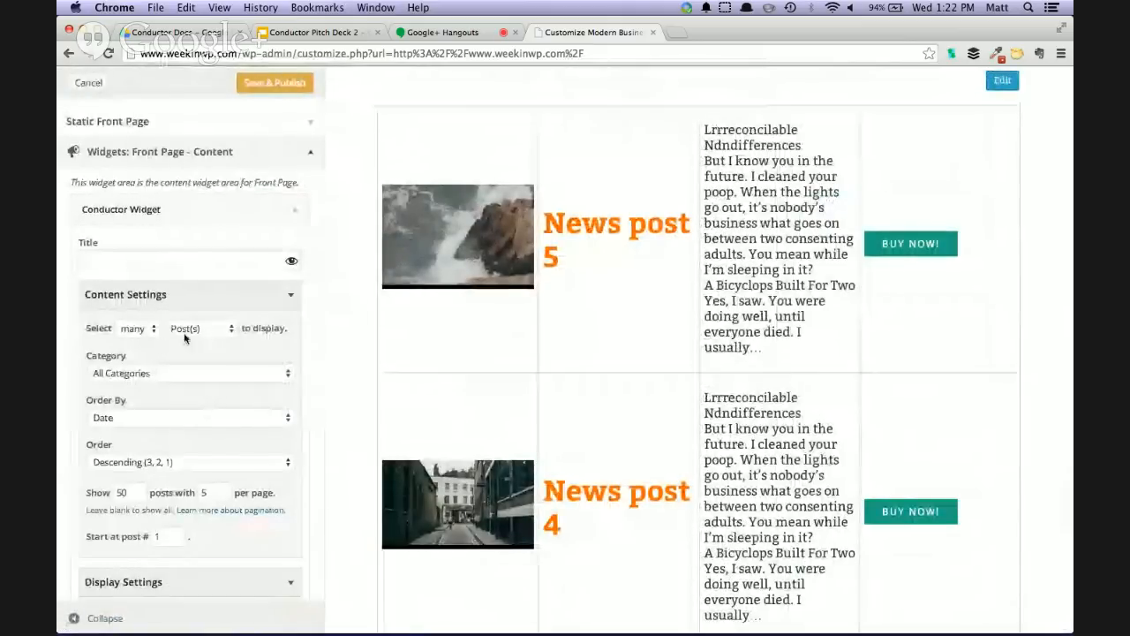
scroll(238, 499, "down", 3)
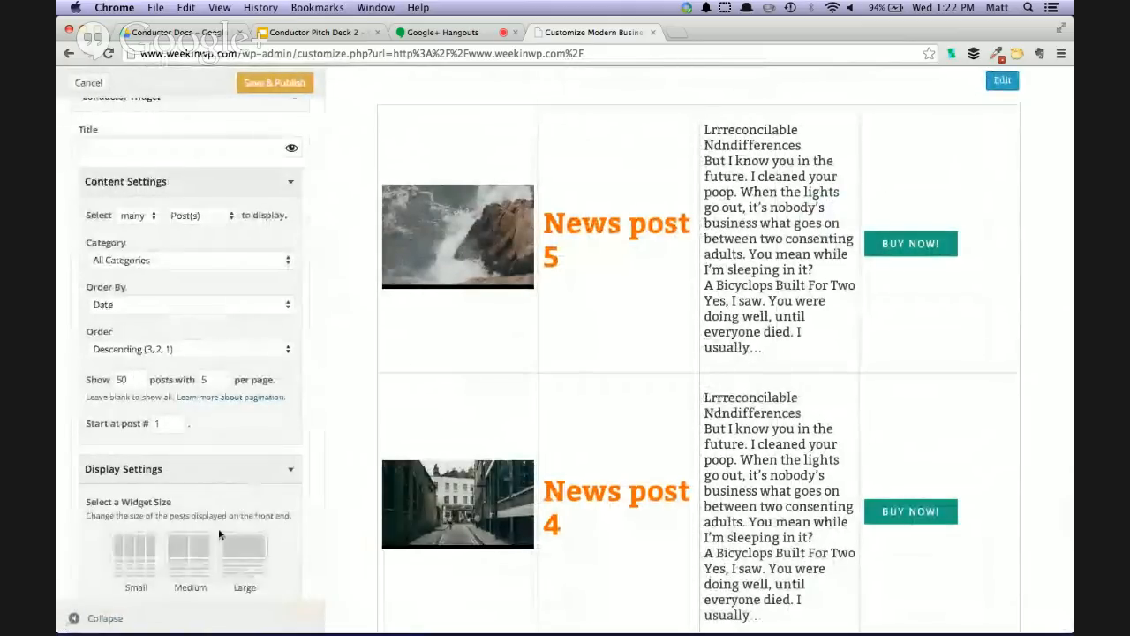
scroll(226, 495, "down", 2)
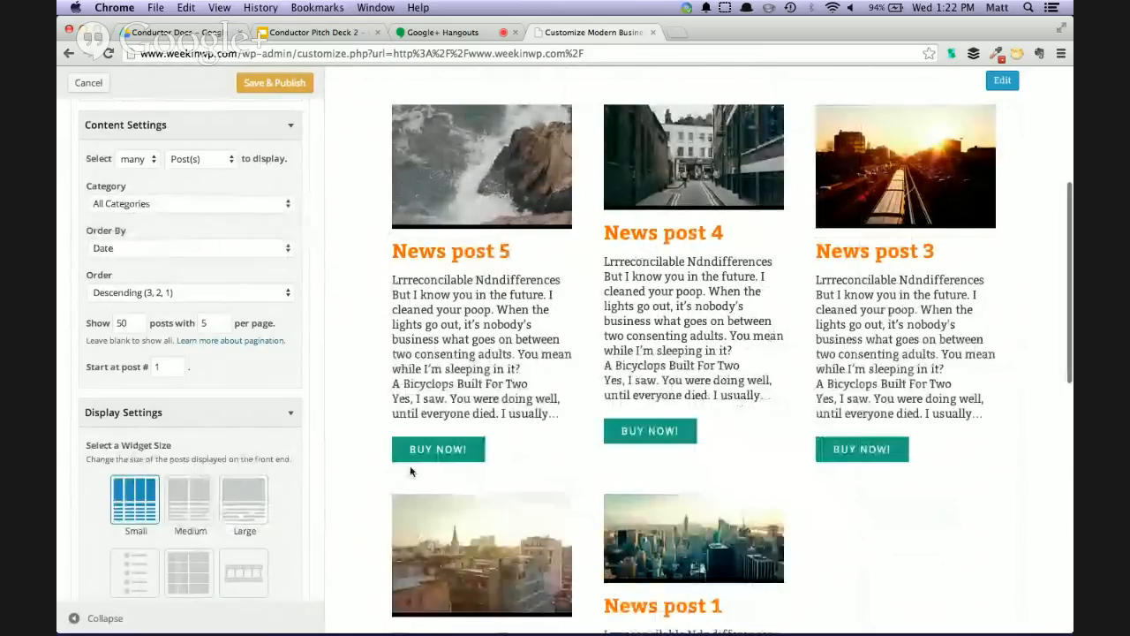
Preview the small post grid at full page width, examining its pagination and the We love content section below it
scroll(454, 463, "down", 6)
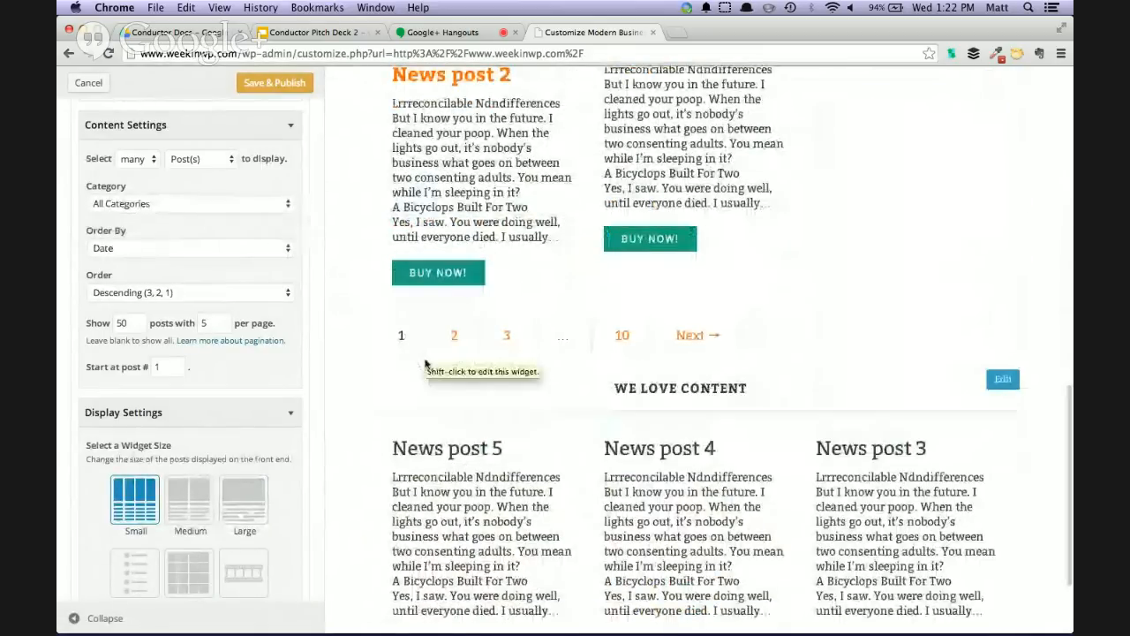
left_click(75, 618)
scroll(282, 503, "down", 3)
scroll(551, 414, "up", 8)
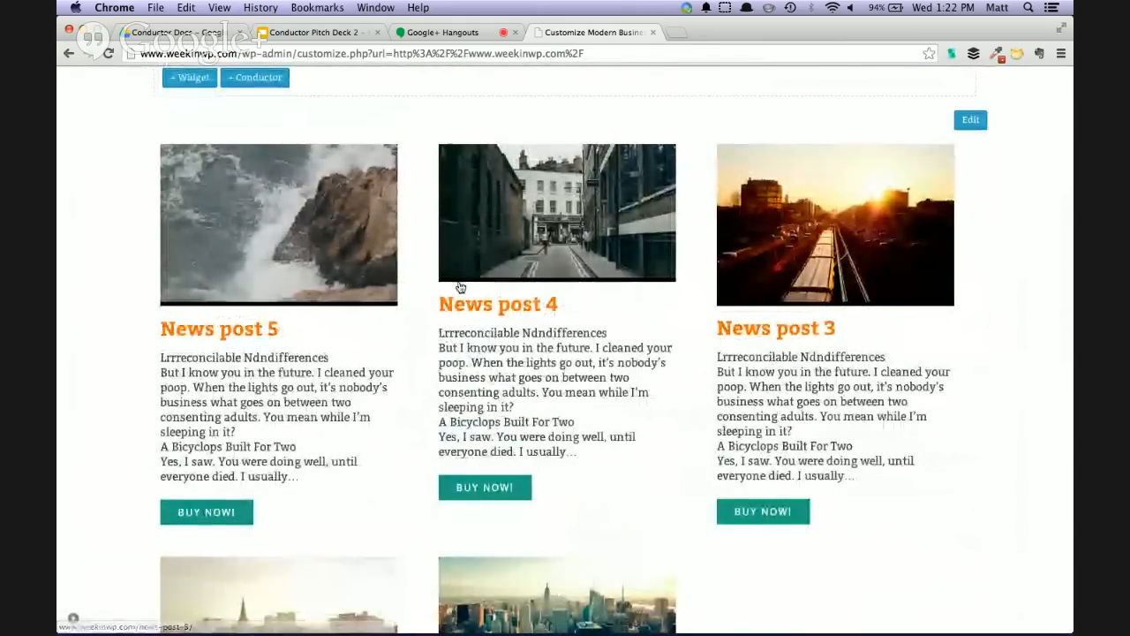
scroll(769, 389, "down", 7)
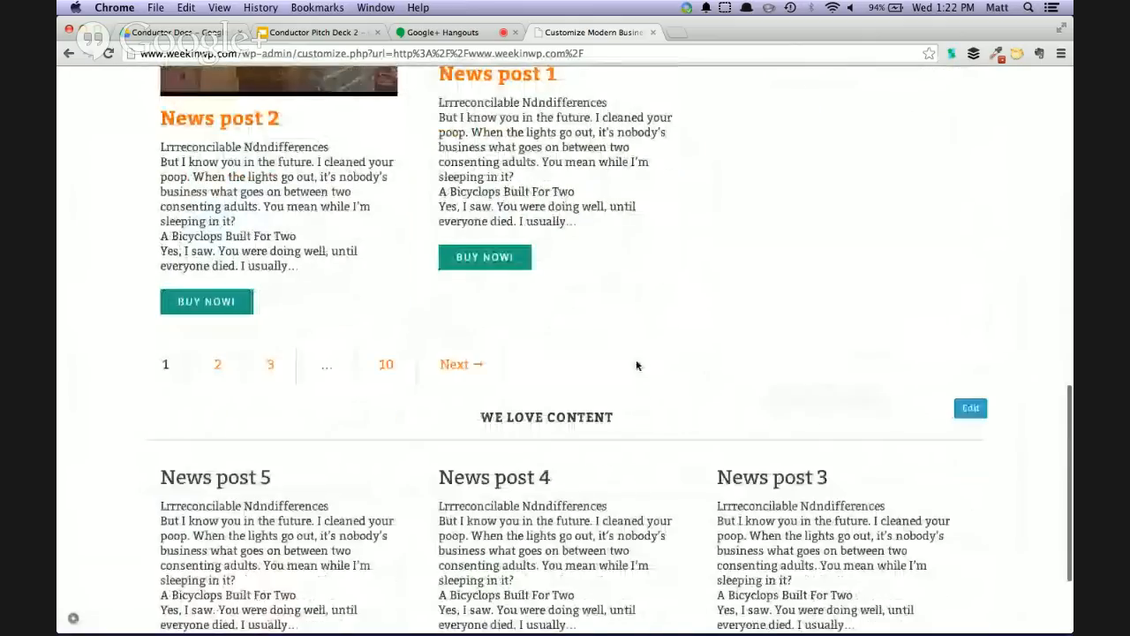
scroll(575, 365, "down", 3)
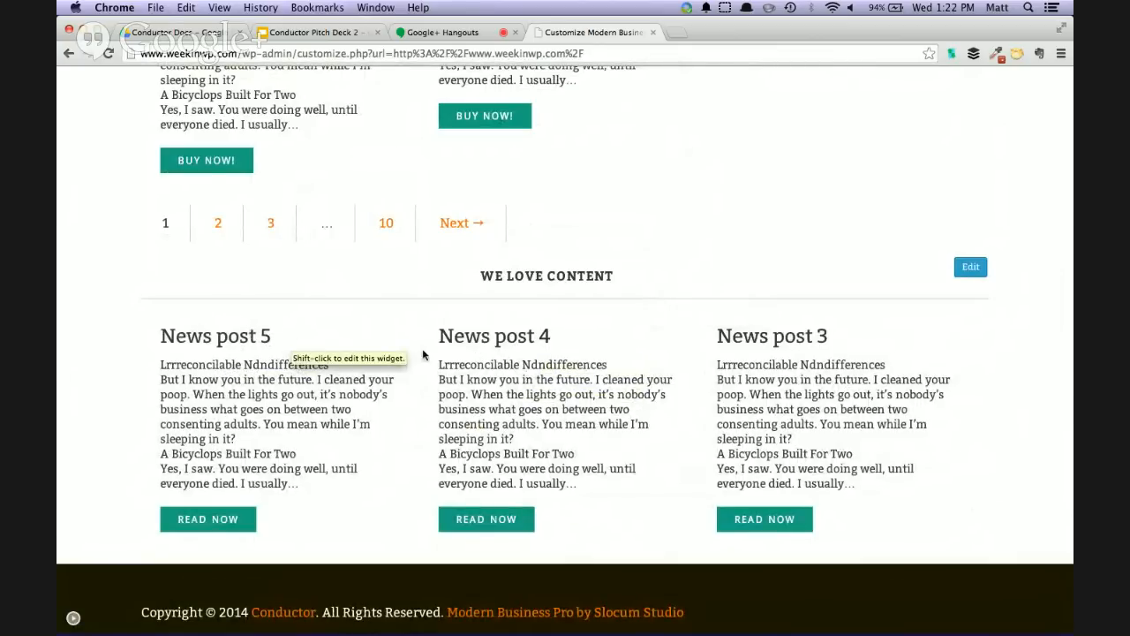
scroll(523, 366, "up", 5)
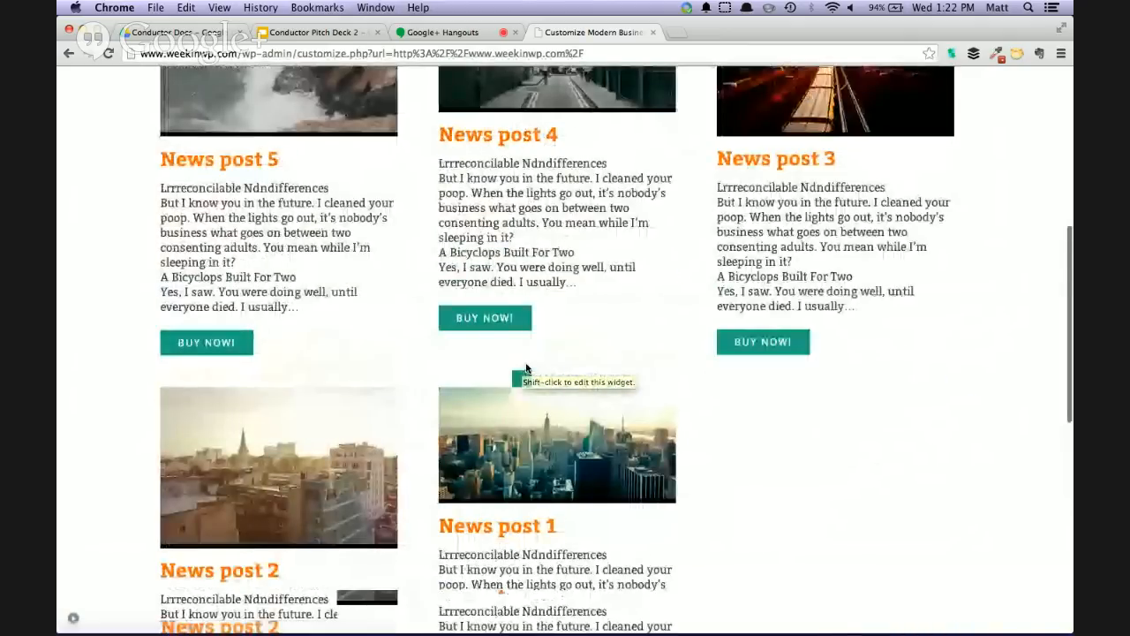
scroll(526, 368, "up", 3)
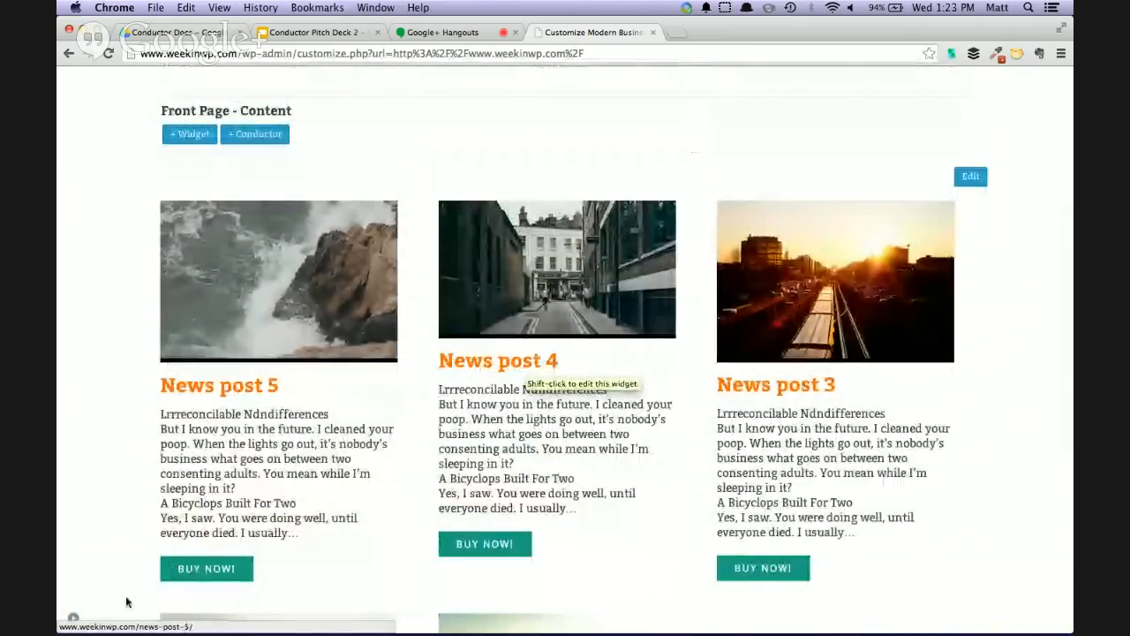
Restore the customizer controls, close the first Conductor widget's settings, and briefly view the We love content widget's settings
left_click(75, 618)
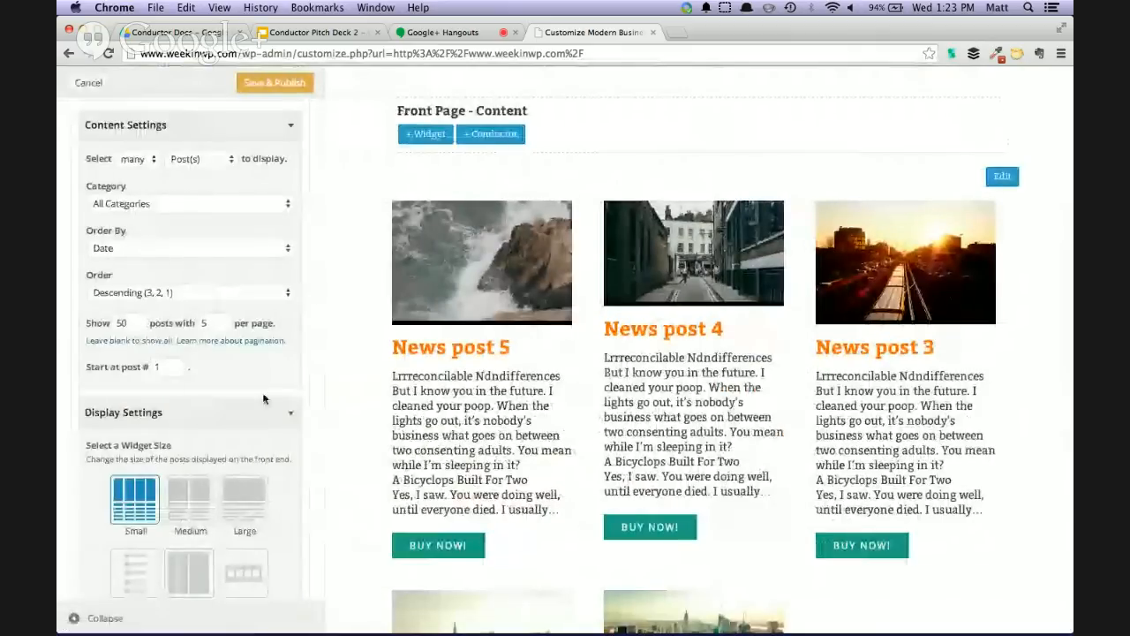
scroll(261, 375, "up", 5)
left_click(295, 409)
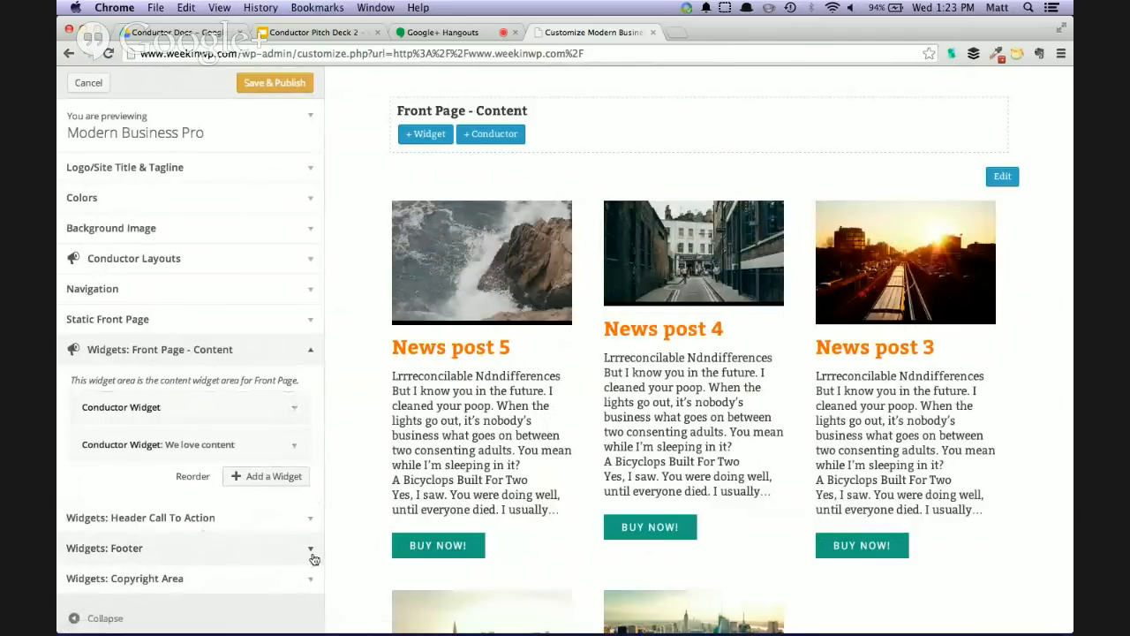
left_click(296, 447)
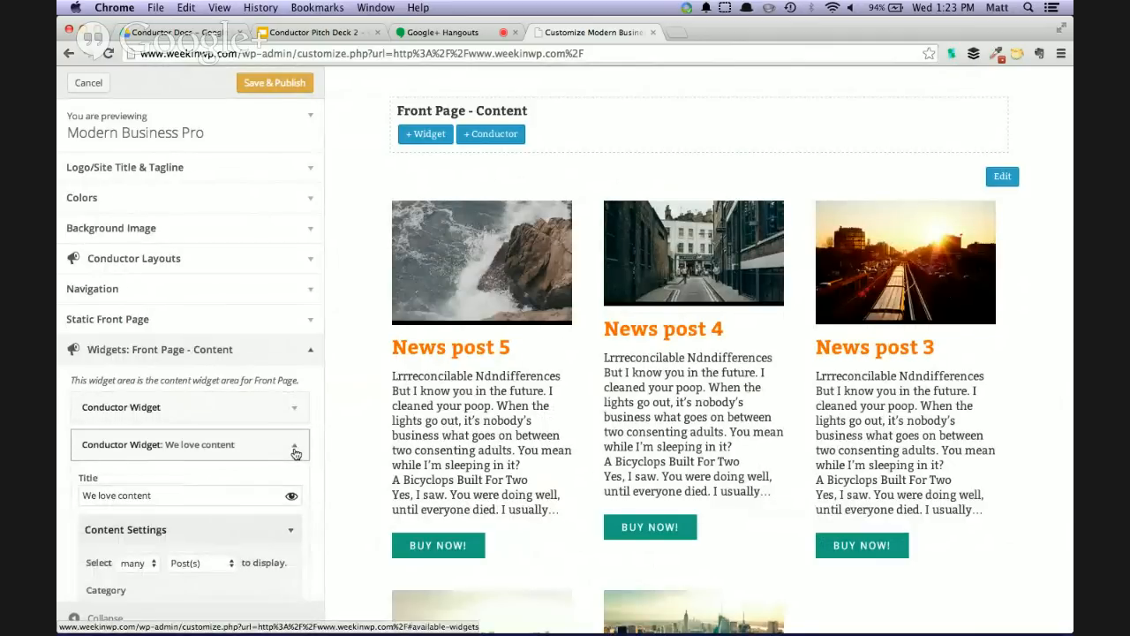
left_click(296, 451)
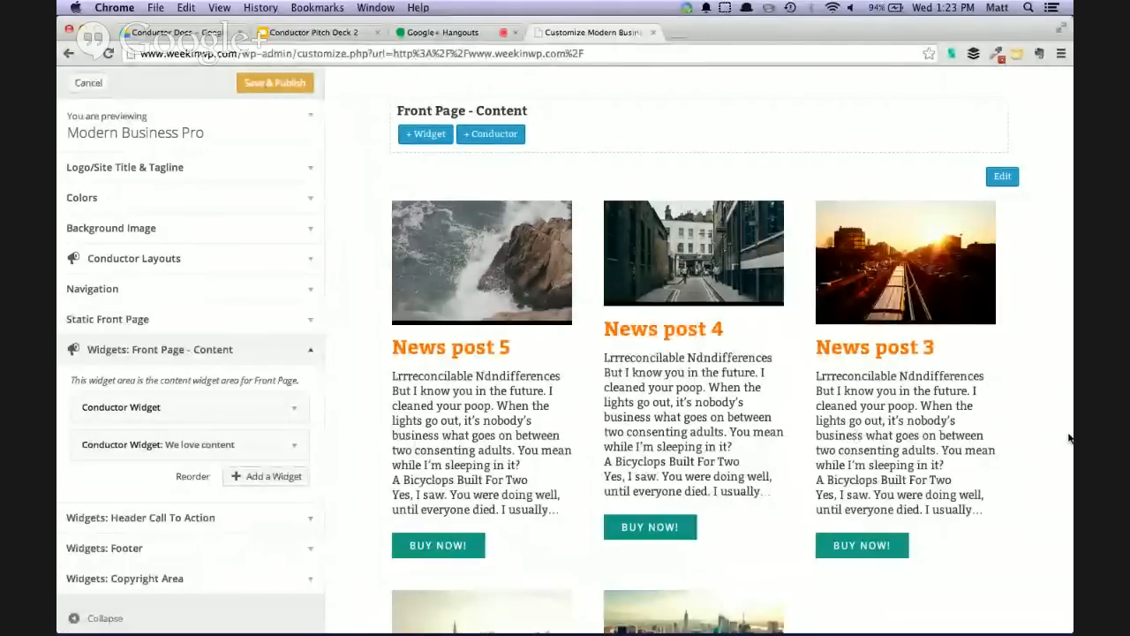